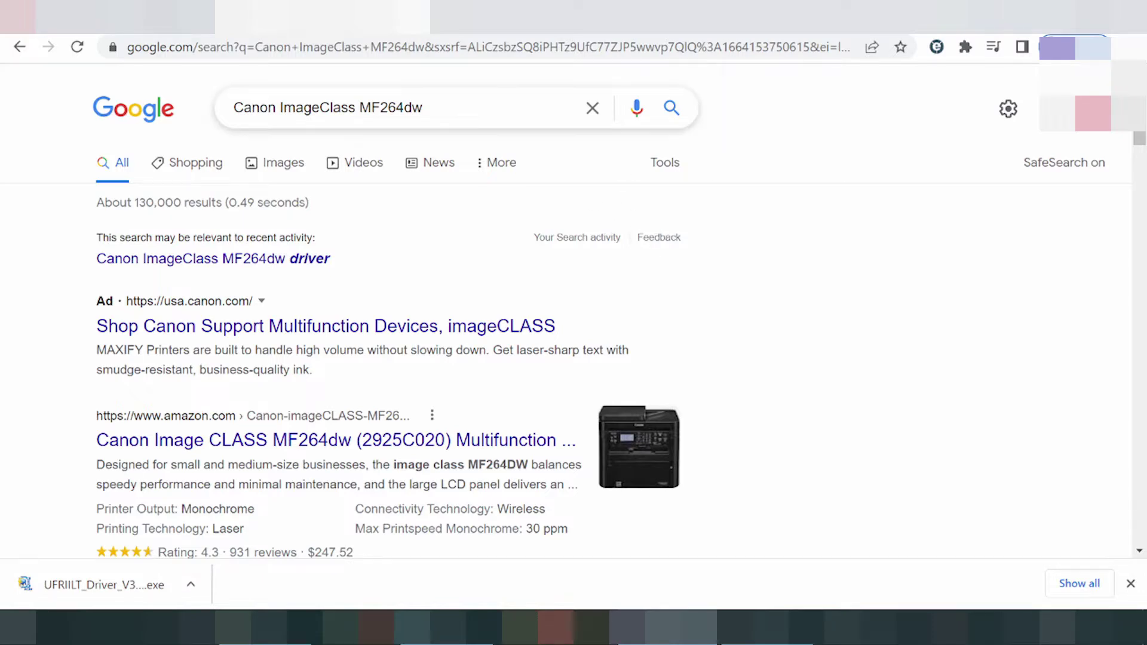
# Search Google for 'Canon ImageClass MF264dw driver download'.
pyautogui.click(525, 108)
pyautogui.write('dri')
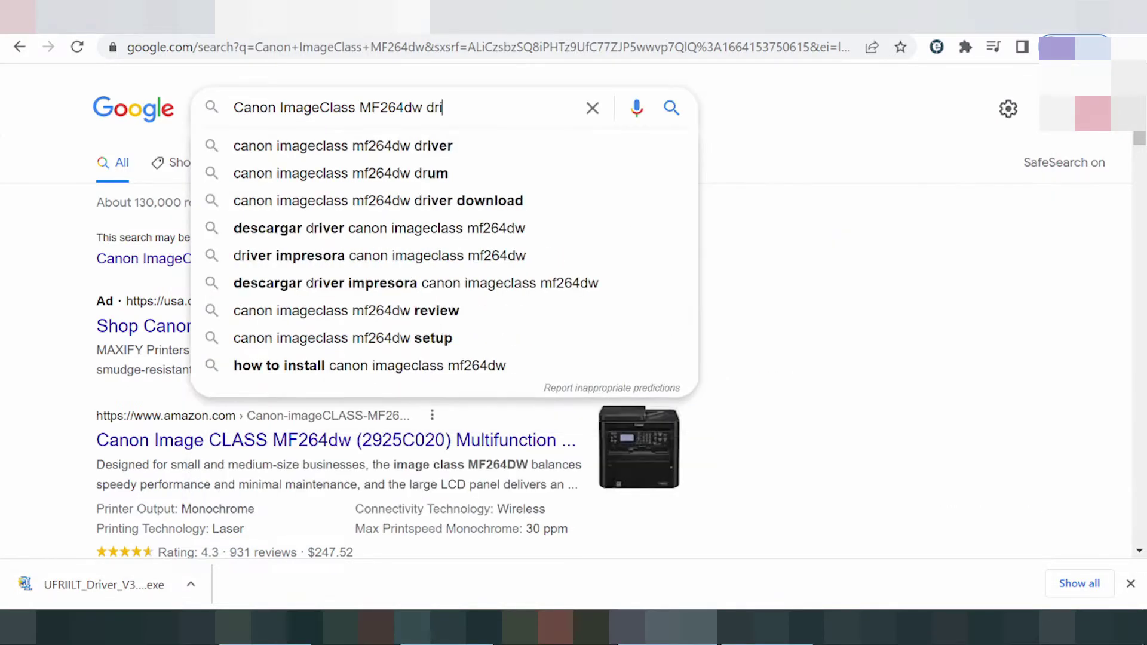
pyautogui.write('ver download')
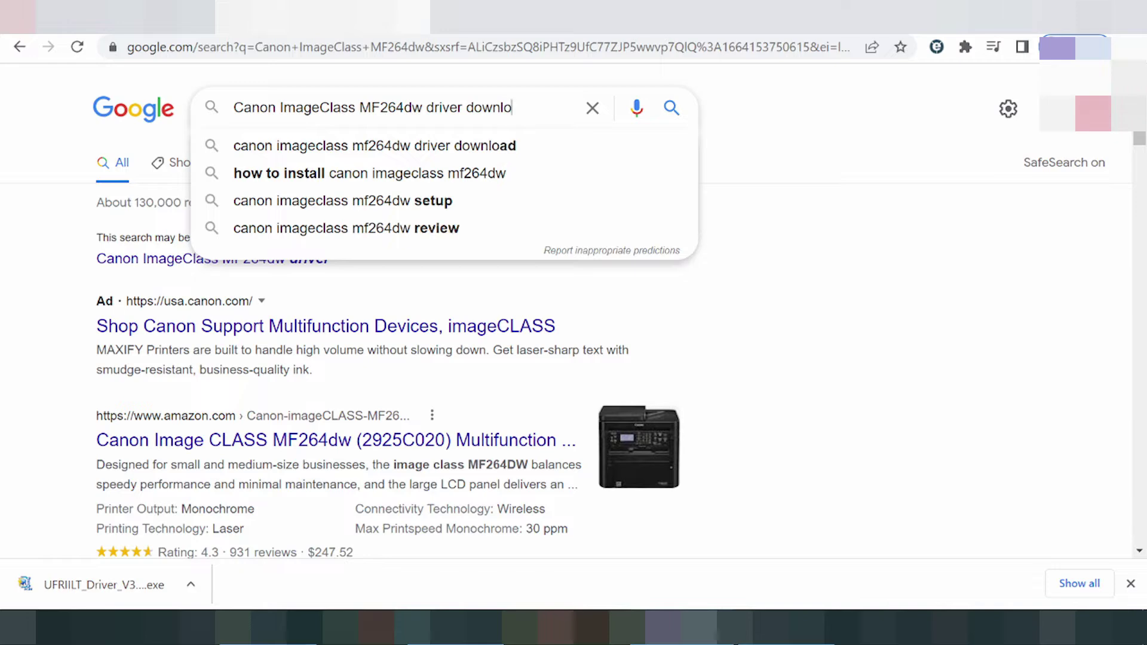
pyautogui.press('Return')
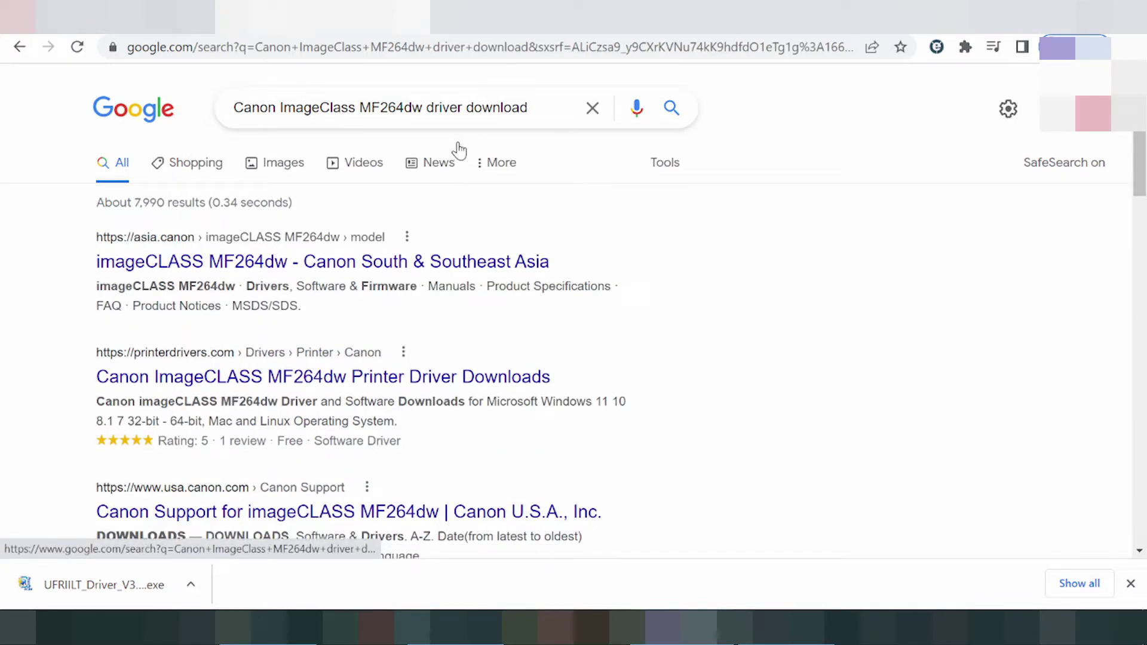
# Dismiss the downloads bar and open Canon U.S.A.'s imageCLASS MF264dw support result.
pyautogui.click(1130, 584)
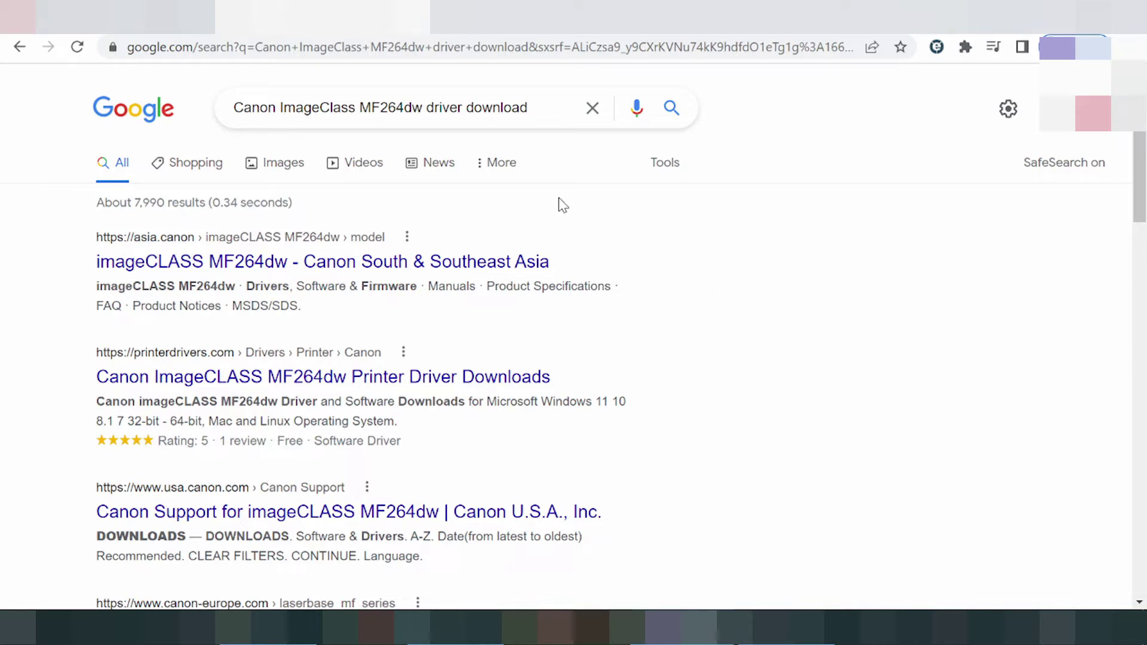
pyautogui.scroll(-3, 535, 175)
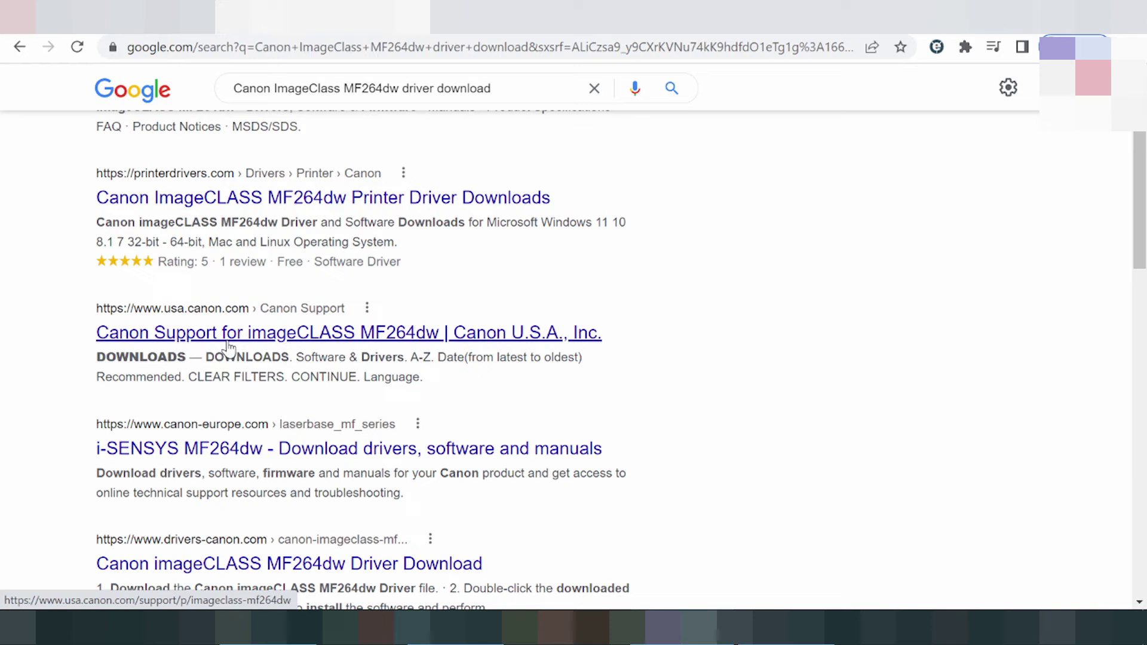
pyautogui.click(226, 345)
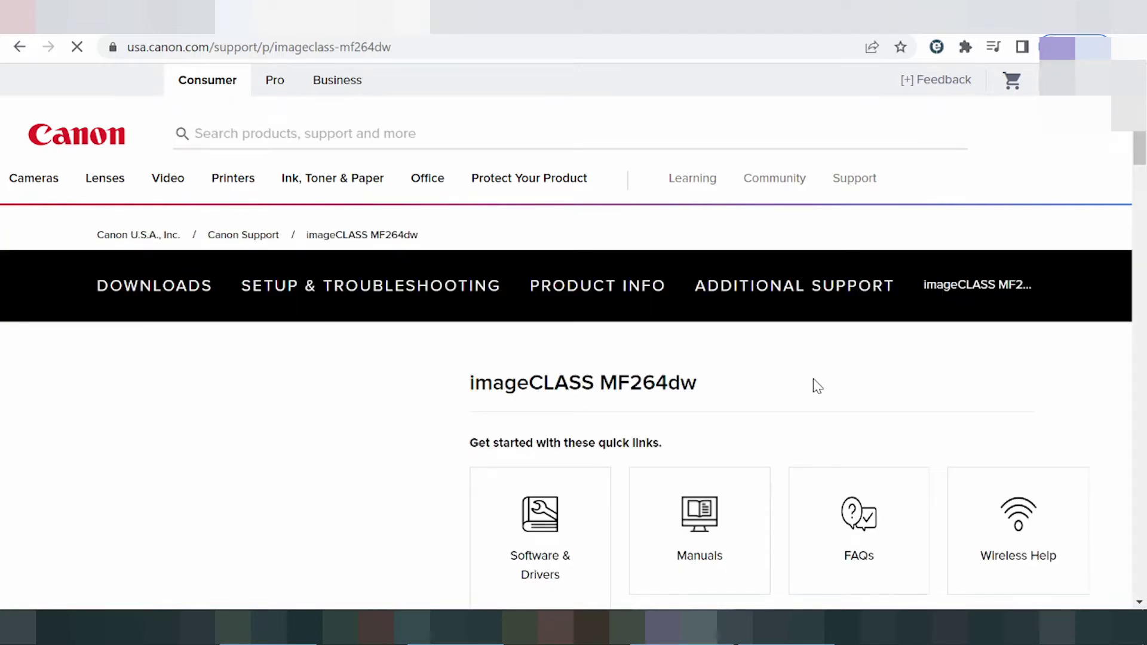
# Jump to the MF264dw Software & Drivers section showing 13 Windows 10 (x64) results.
pyautogui.scroll(-3, 648, 282)
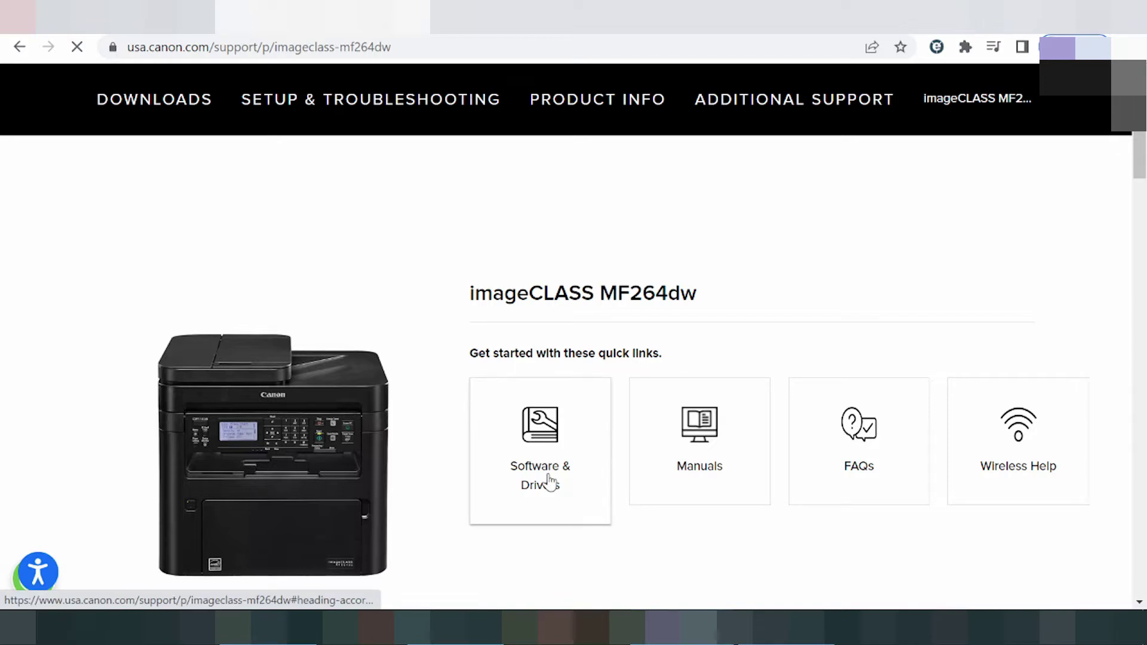
pyautogui.click(551, 482)
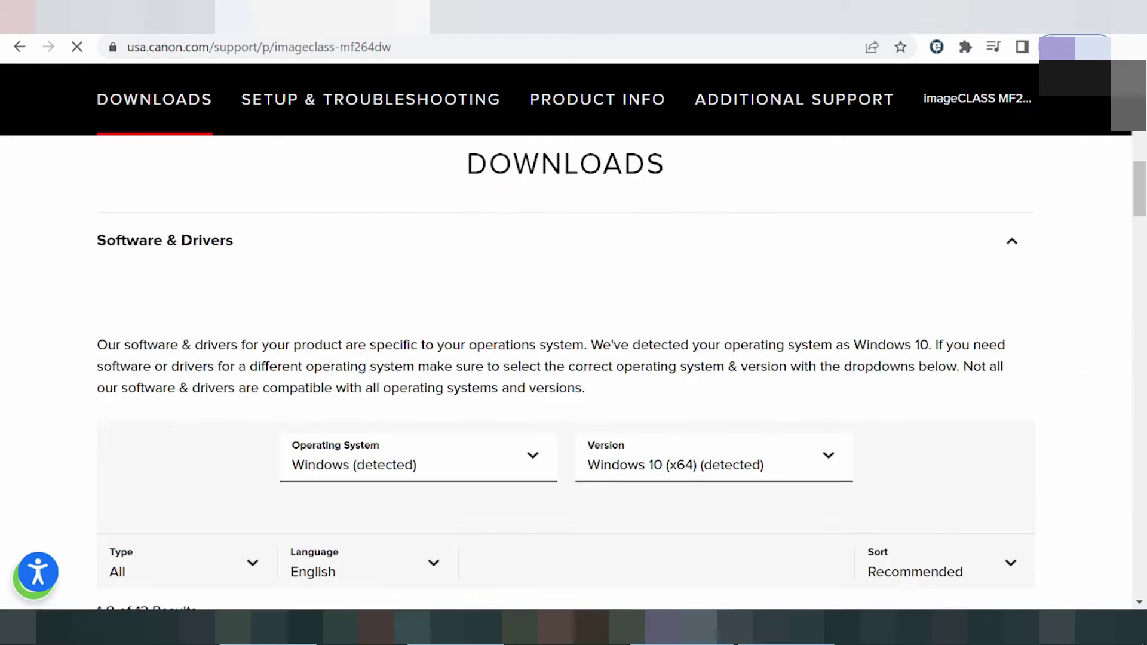
pyautogui.scroll(-3, 492, 276)
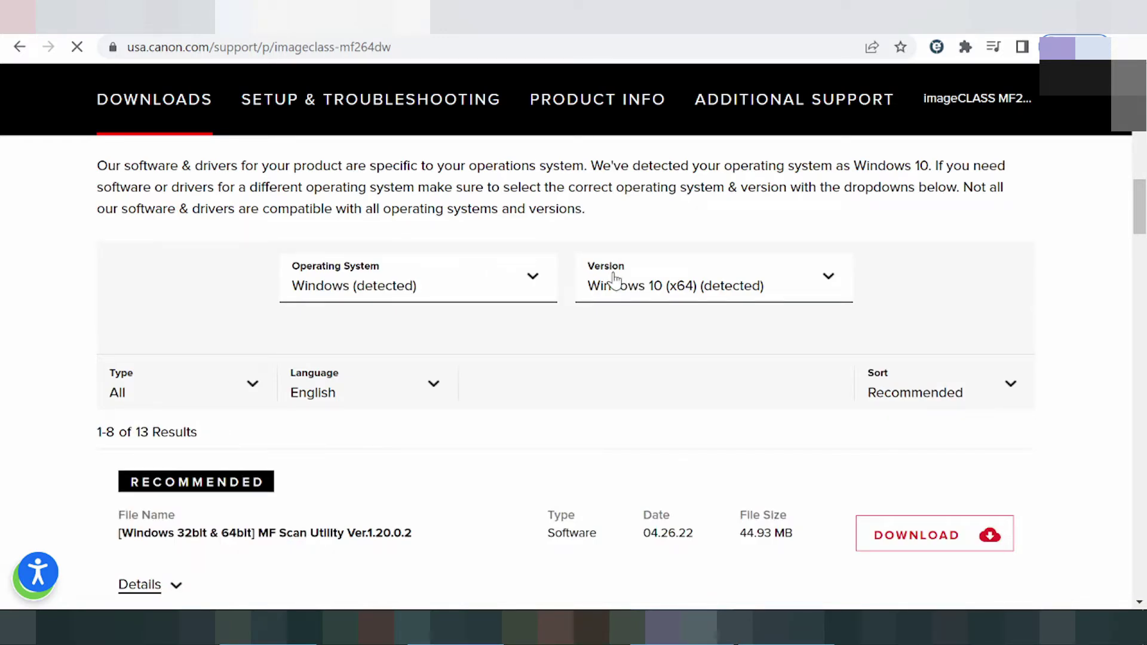
# Set the Operating System filter to Mac and the Version to macOS 12.
pyautogui.click(332, 291)
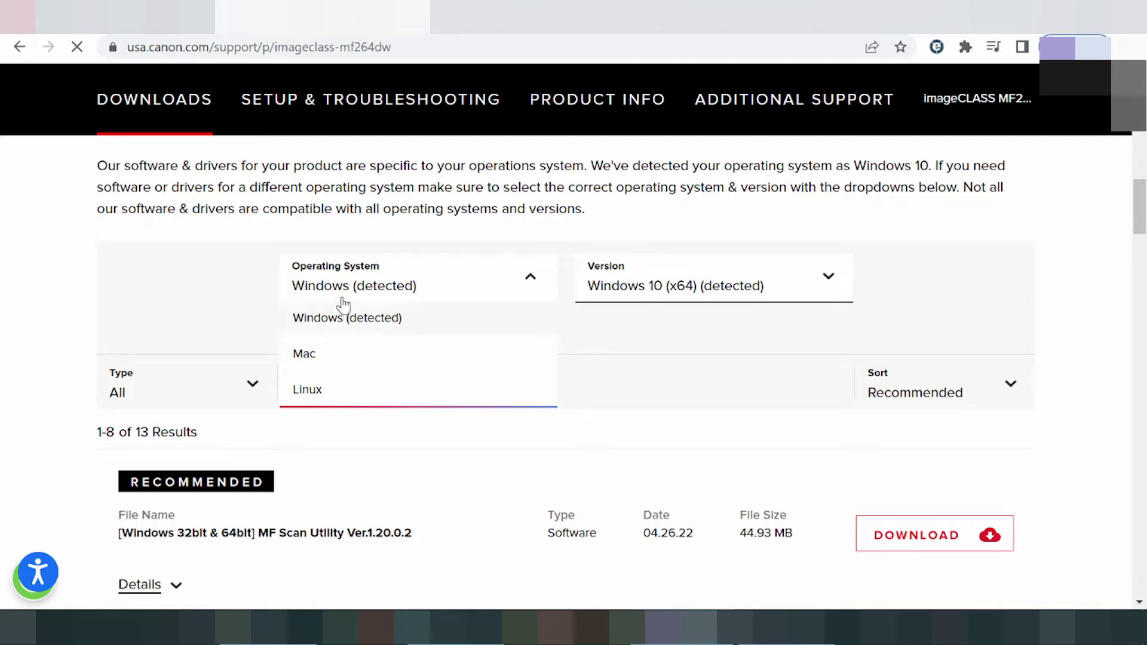
pyautogui.click(327, 363)
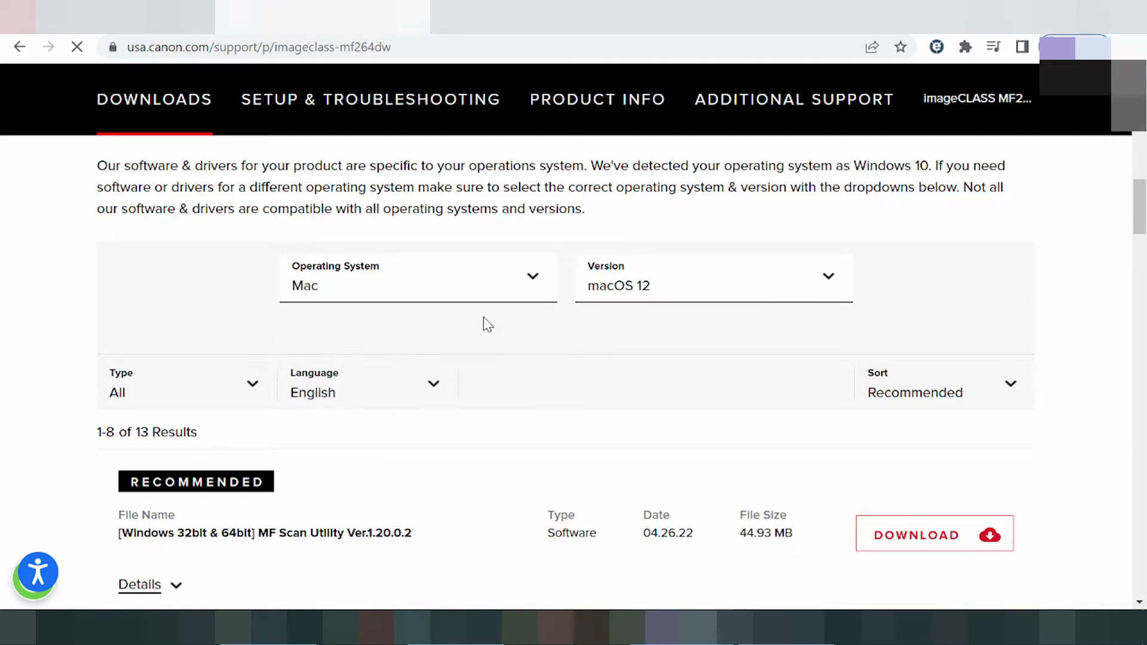
pyautogui.click(662, 293)
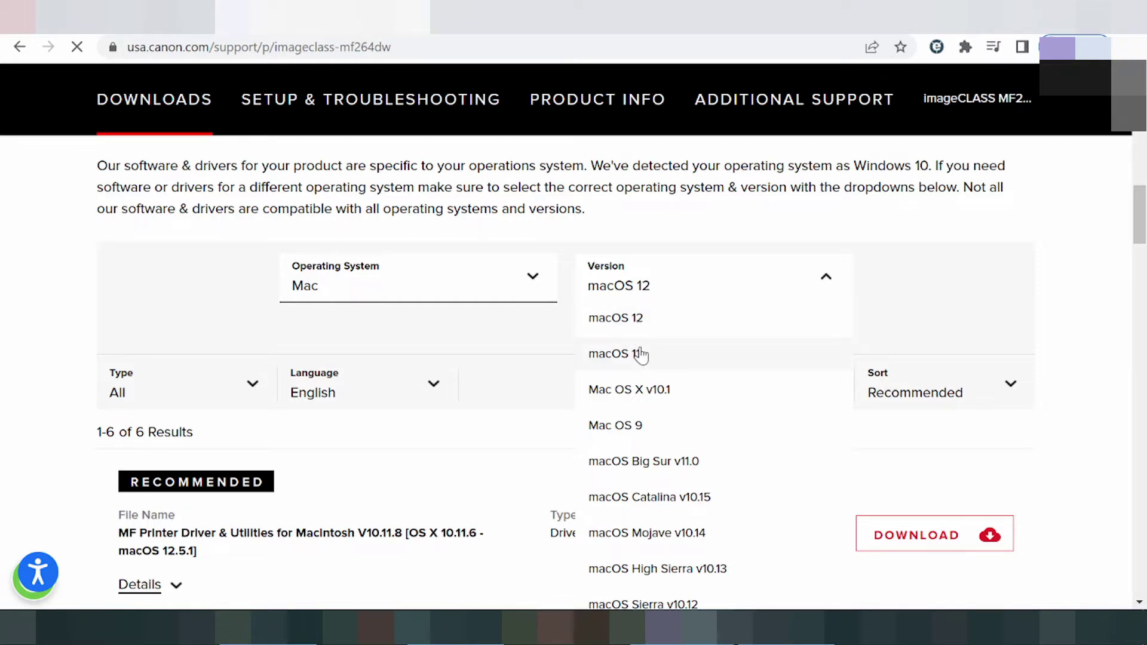
pyautogui.scroll(-1, 647, 359)
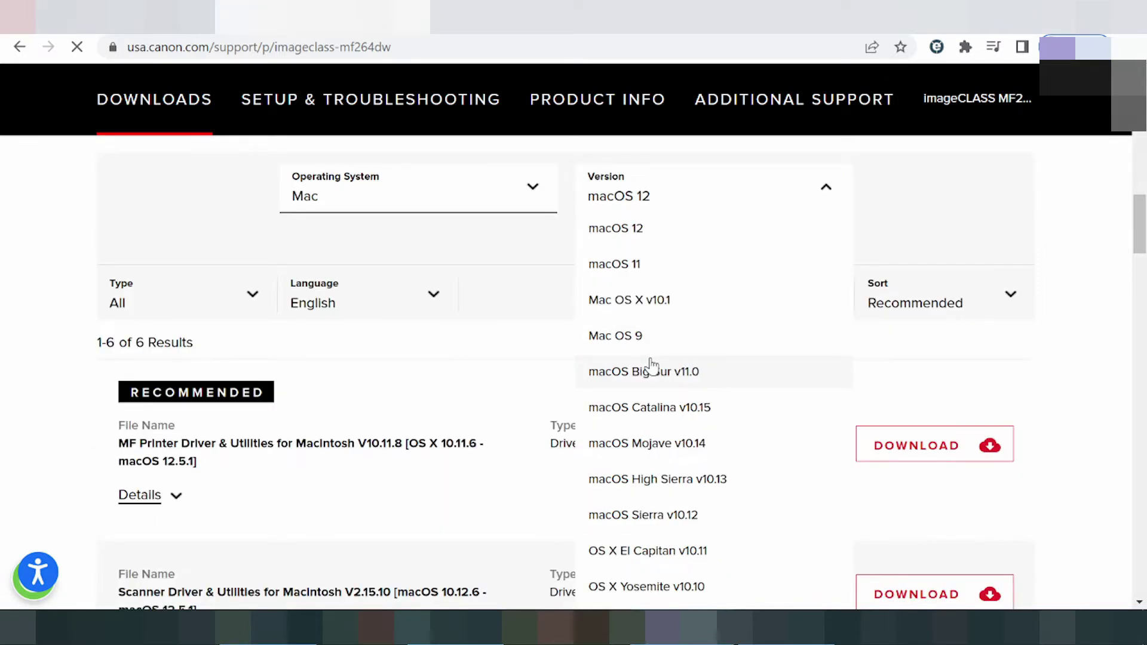
pyautogui.scroll(-1, 657, 367)
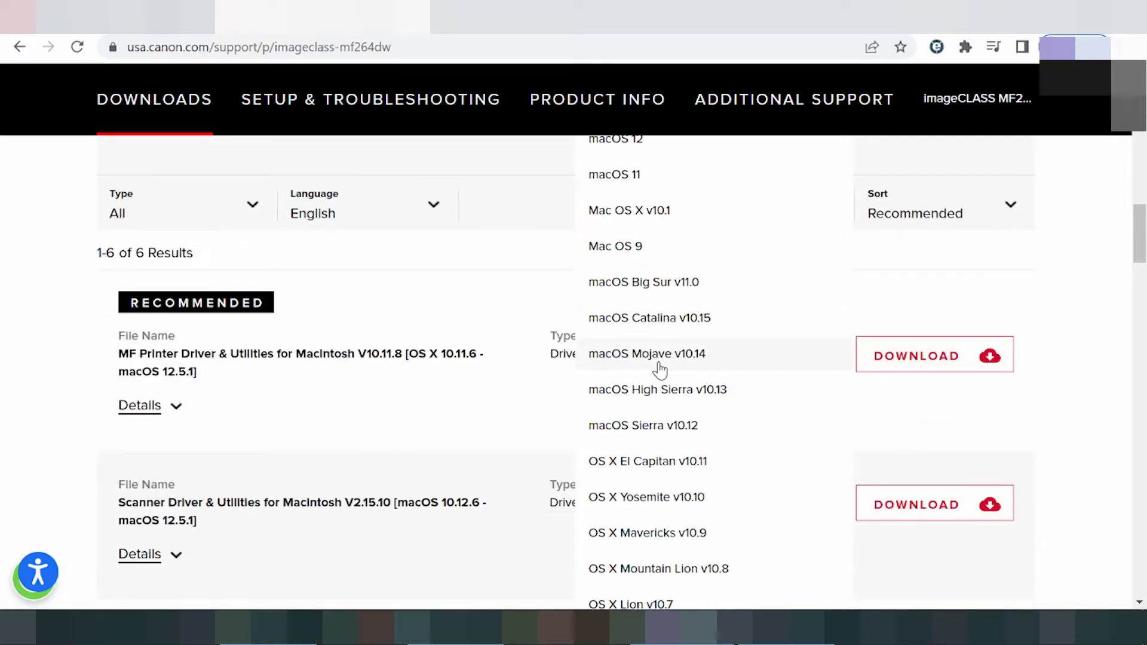
pyautogui.scroll(2, 686, 294)
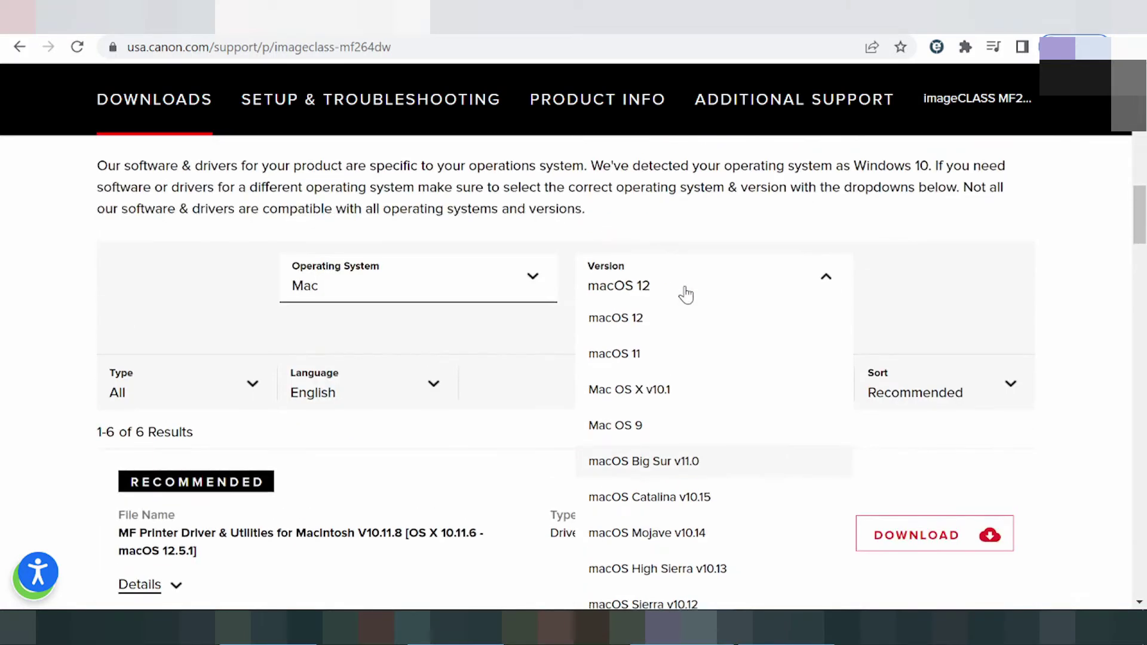
pyautogui.click(643, 322)
pyautogui.scroll(-3, 622, 270)
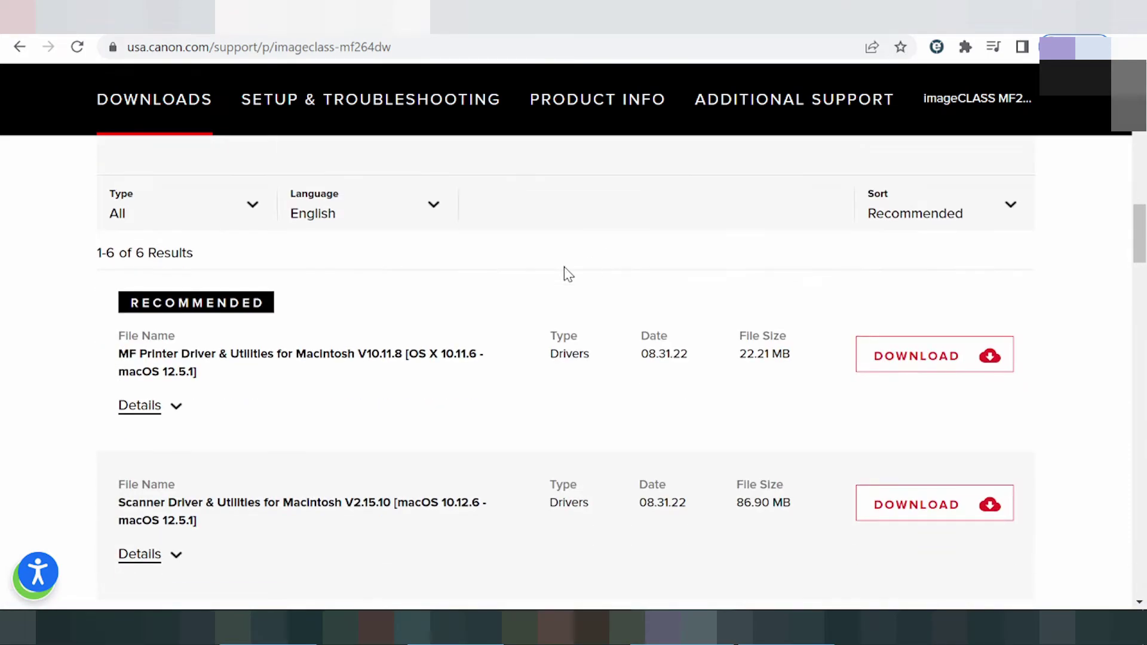
pyautogui.moveTo(138, 353); pyautogui.dragTo(204, 354)
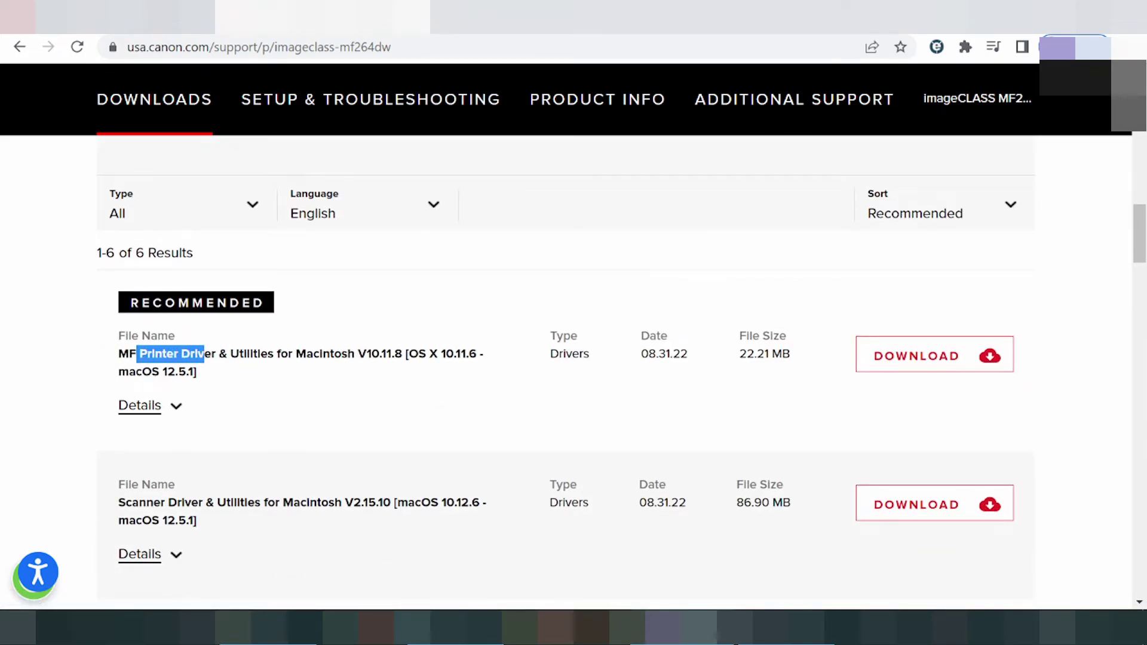
pyautogui.scroll(-2, 212, 387)
pyautogui.moveTo(146, 413); pyautogui.dragTo(198, 413)
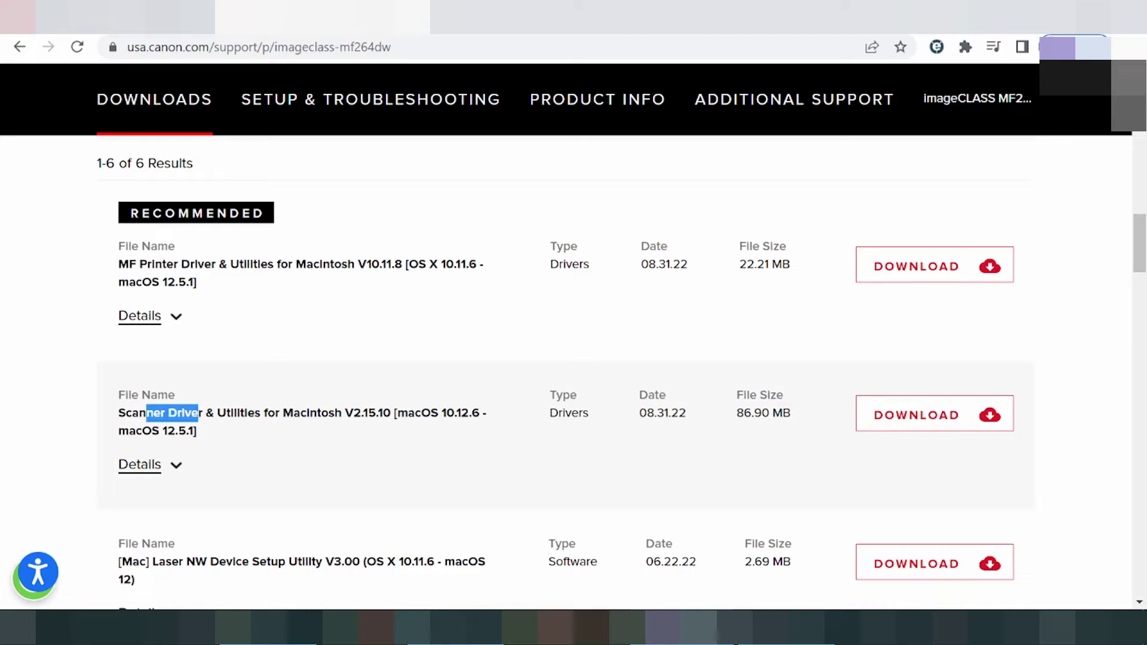
pyautogui.scroll(-3, 241, 364)
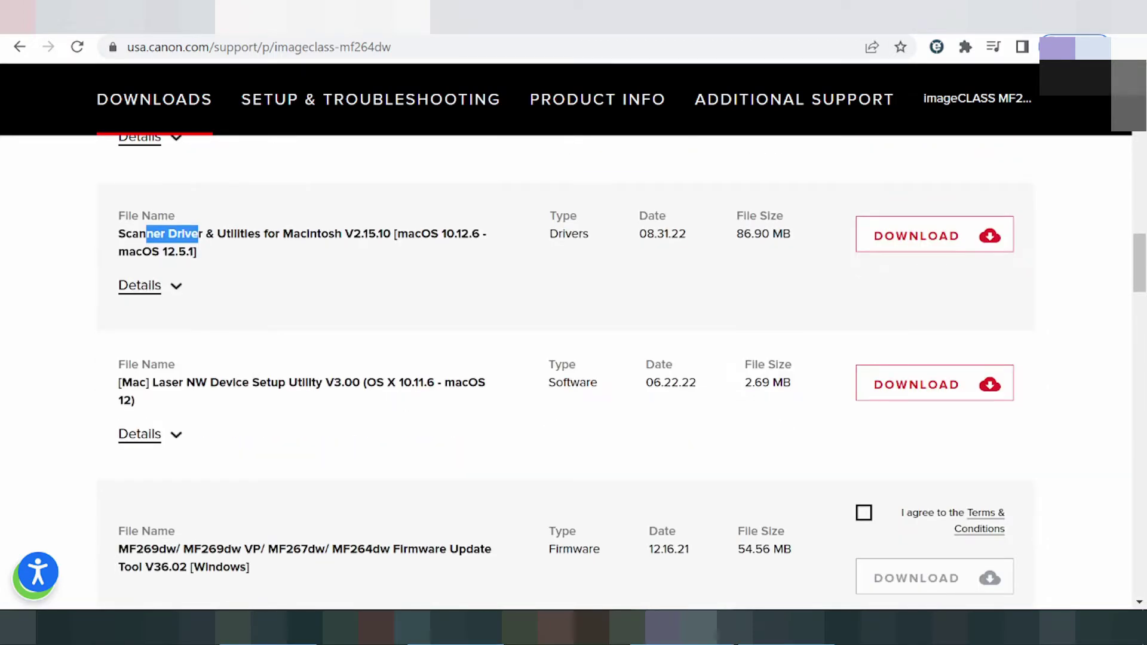
pyautogui.scroll(-1, 287, 412)
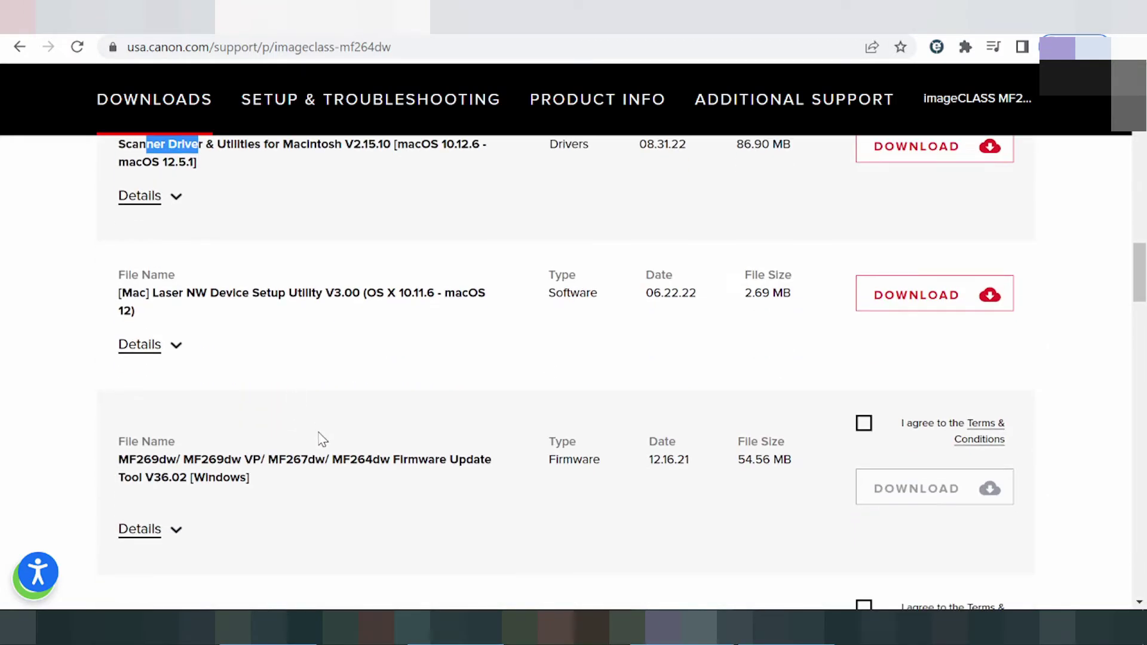
pyautogui.scroll(-3, 322, 436)
pyautogui.scroll(-3, 334, 425)
pyautogui.scroll(-2, 335, 419)
pyautogui.scroll(-2, 350, 412)
pyautogui.scroll(12, 353, 406)
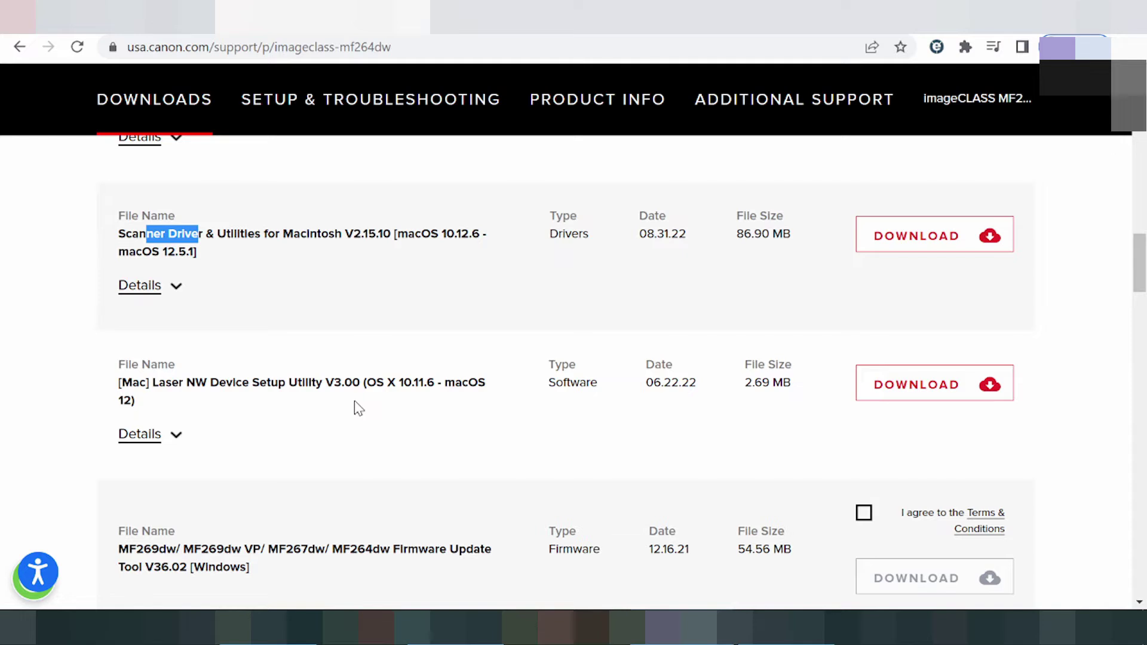
pyautogui.scroll(3, 358, 409)
pyautogui.scroll(2, 355, 409)
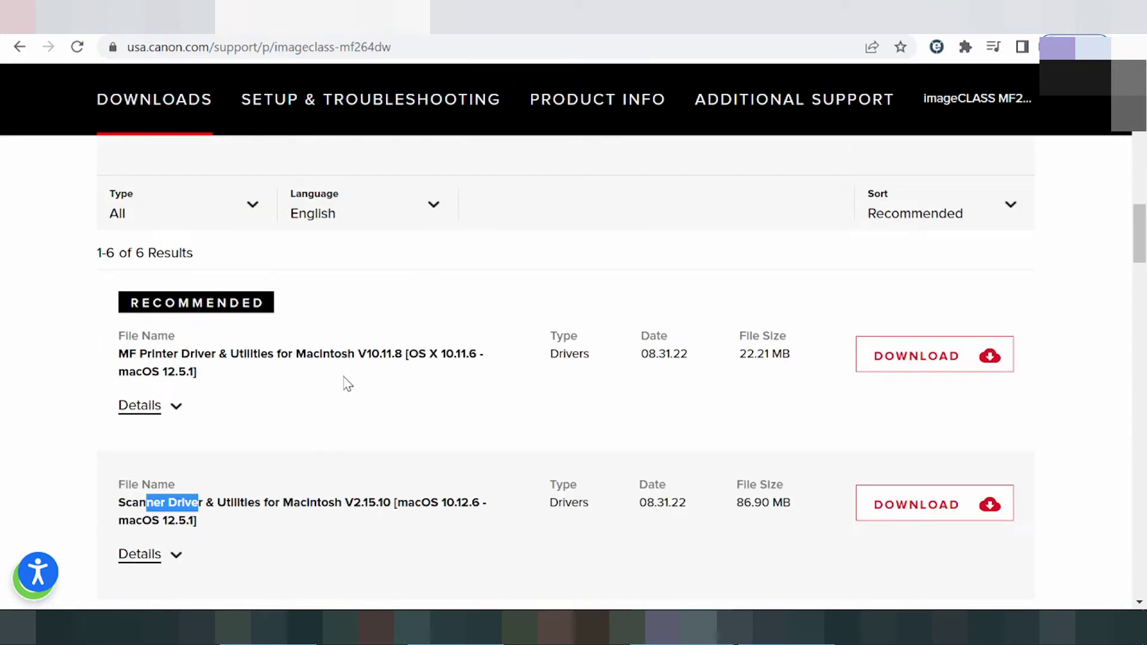
pyautogui.moveTo(173, 353); pyautogui.dragTo(157, 336)
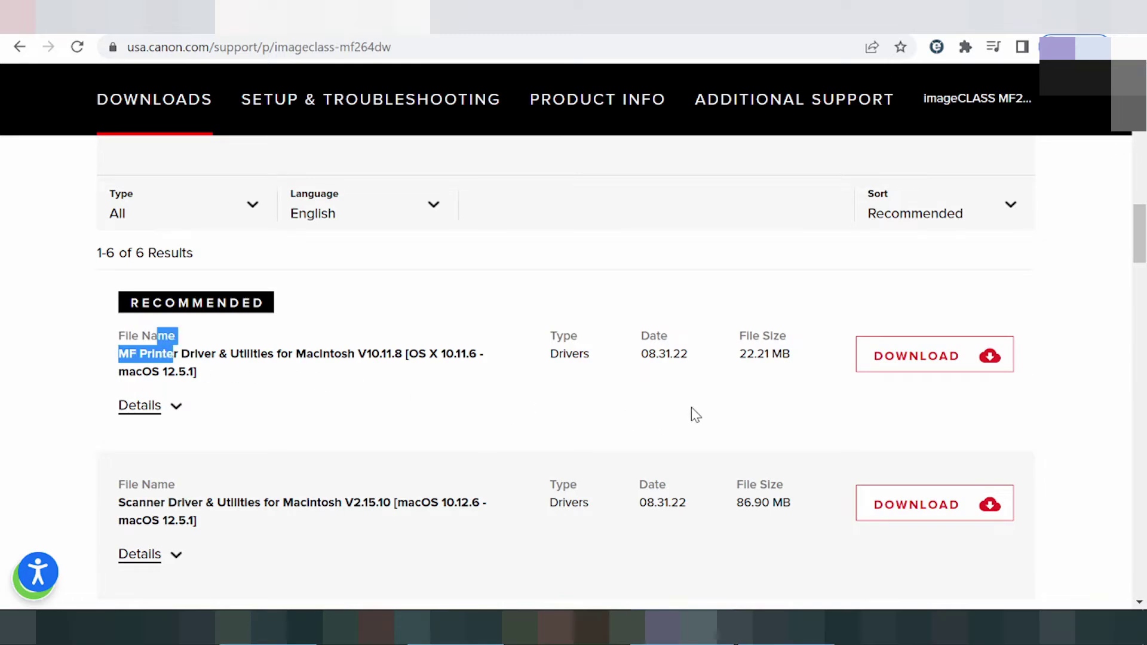
pyautogui.scroll(3, 732, 413)
pyautogui.scroll(-3, 732, 405)
# Start the Mac printer driver download, then close the download shelf and instructions dialog.
pyautogui.click(890, 374)
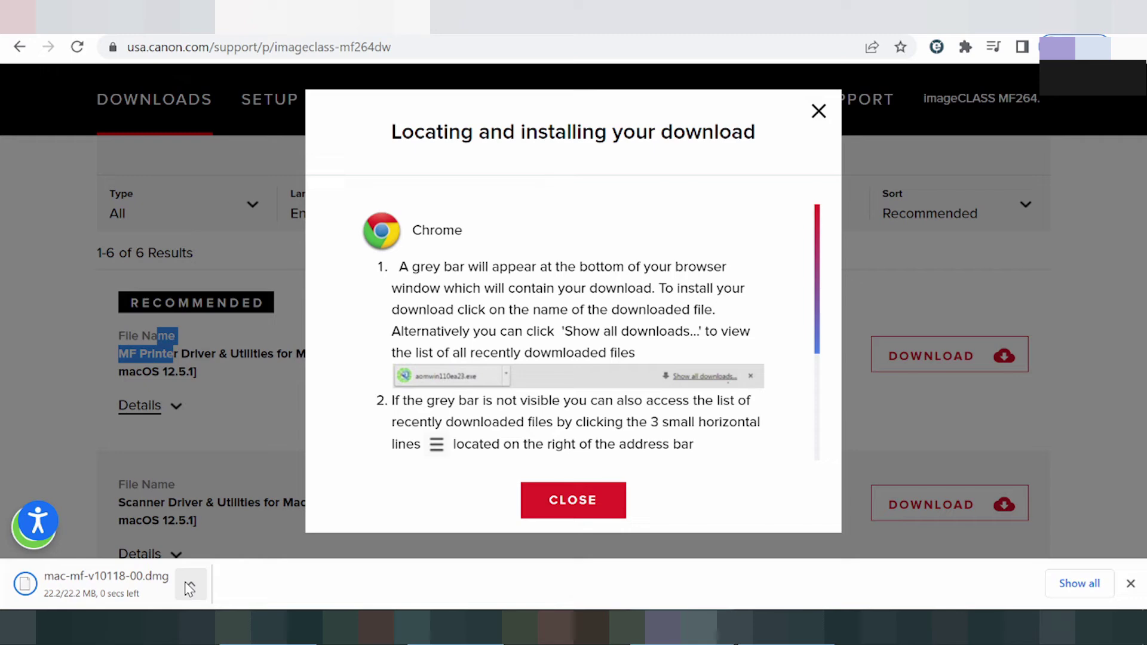
pyautogui.click(1131, 585)
pyautogui.click(585, 558)
pyautogui.scroll(3, 349, 315)
# Filter the downloads to Linux, version Linux 64bit, showing 4 results.
pyautogui.click(335, 303)
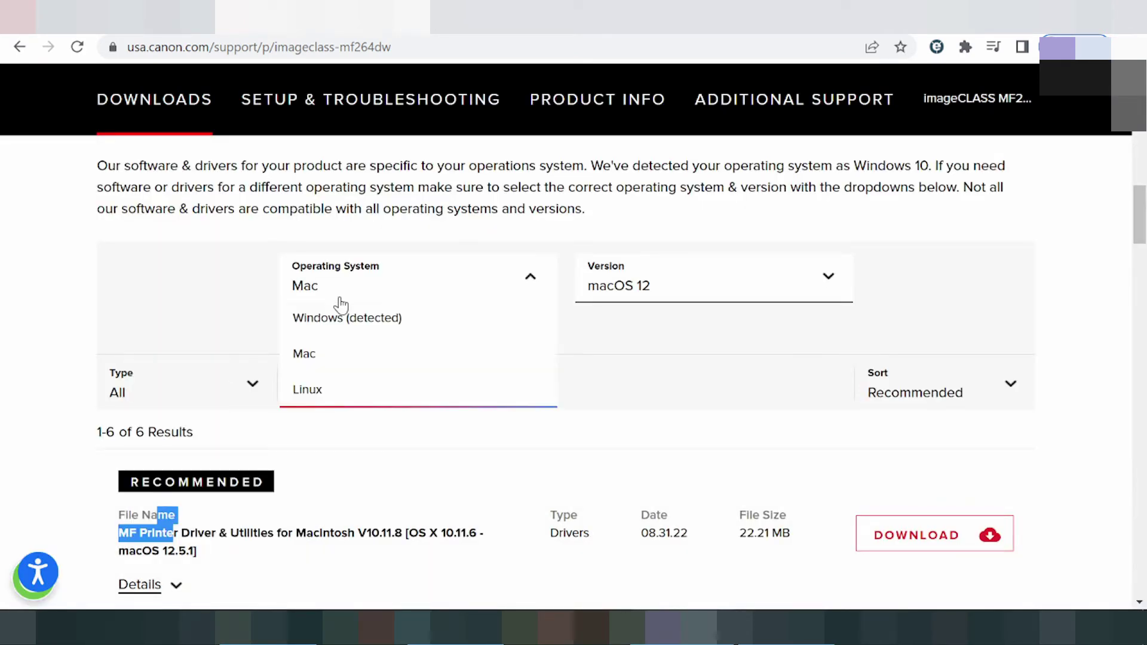
pyautogui.click(319, 392)
pyautogui.scroll(-2, 339, 324)
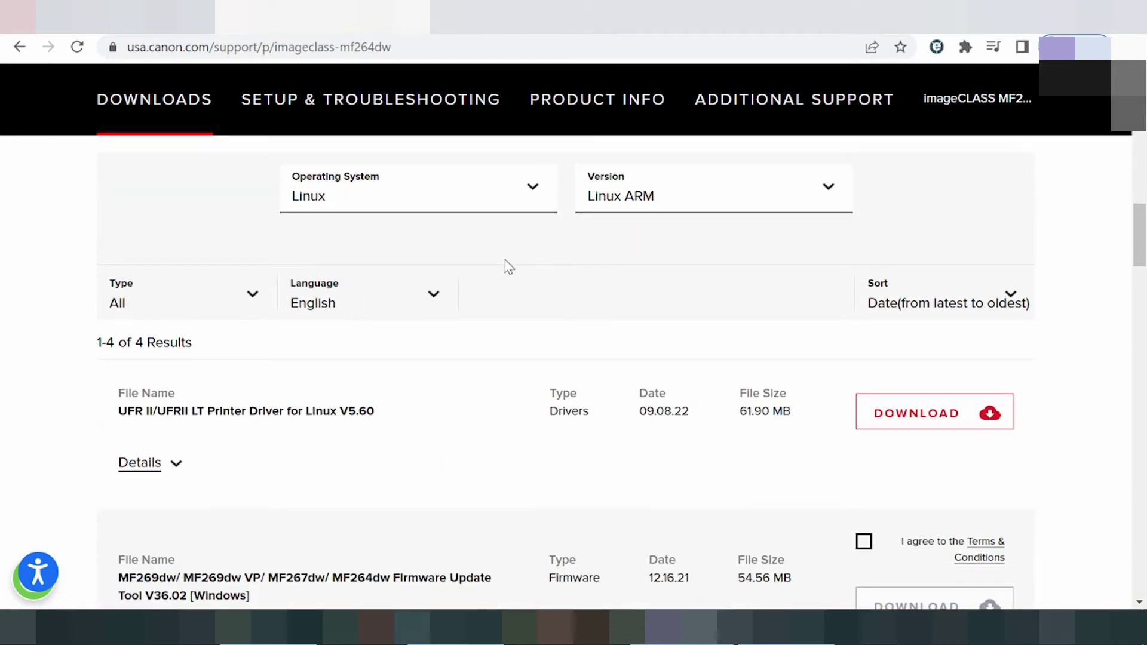
pyautogui.click(641, 206)
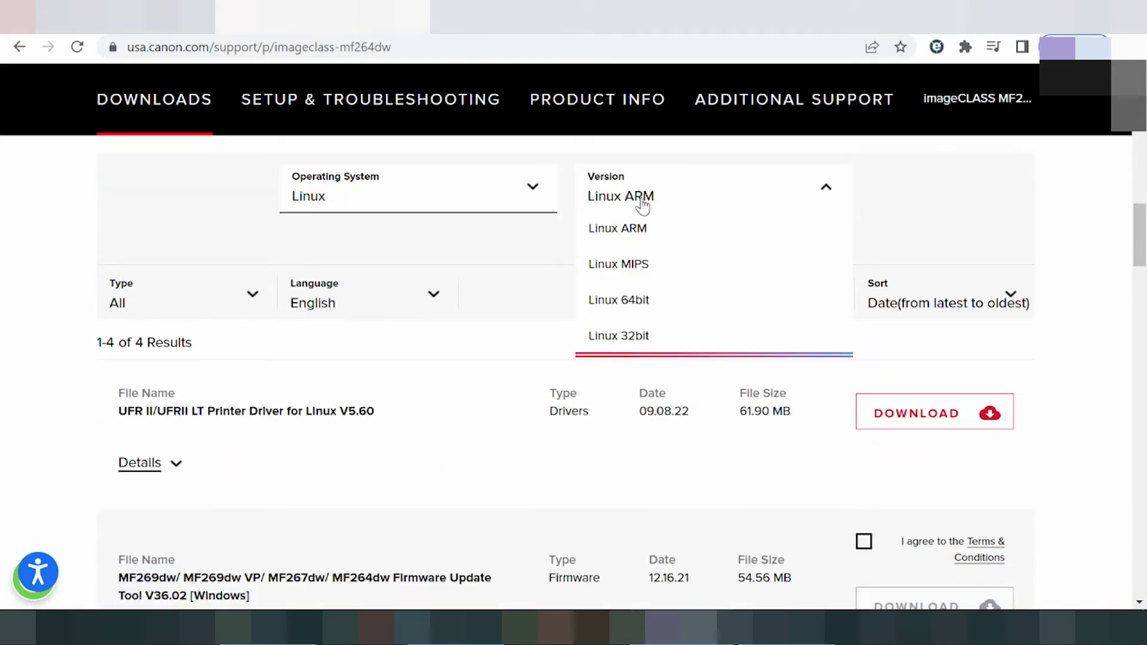
pyautogui.click(608, 308)
pyautogui.scroll(-6, 496, 338)
pyautogui.scroll(4, 379, 350)
pyautogui.moveTo(119, 322); pyautogui.dragTo(205, 321)
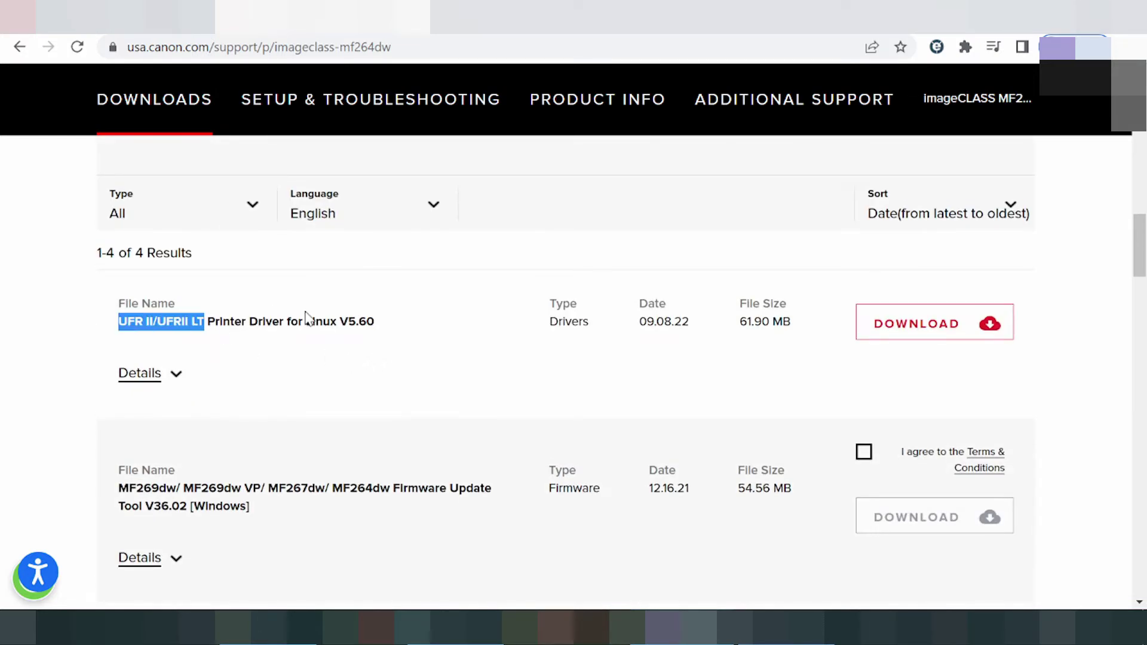
pyautogui.moveTo(303, 322); pyautogui.dragTo(205, 321)
pyautogui.scroll(-2, 345, 323)
pyautogui.scroll(-2, 346, 323)
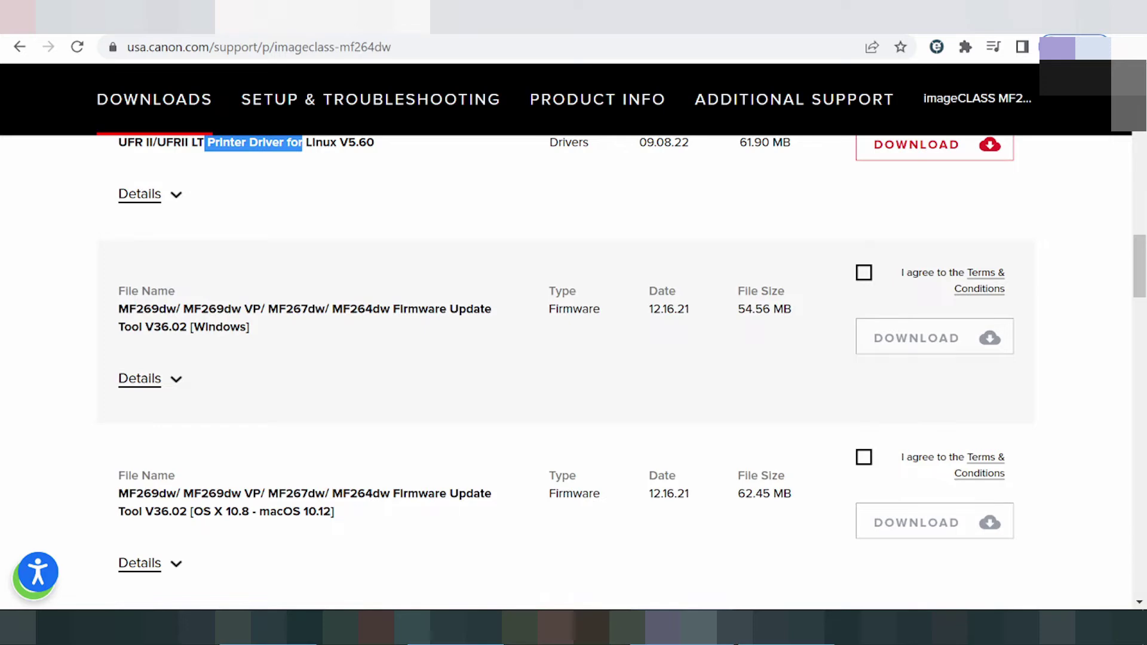
pyautogui.scroll(4, 353, 325)
pyautogui.scroll(-7, 358, 317)
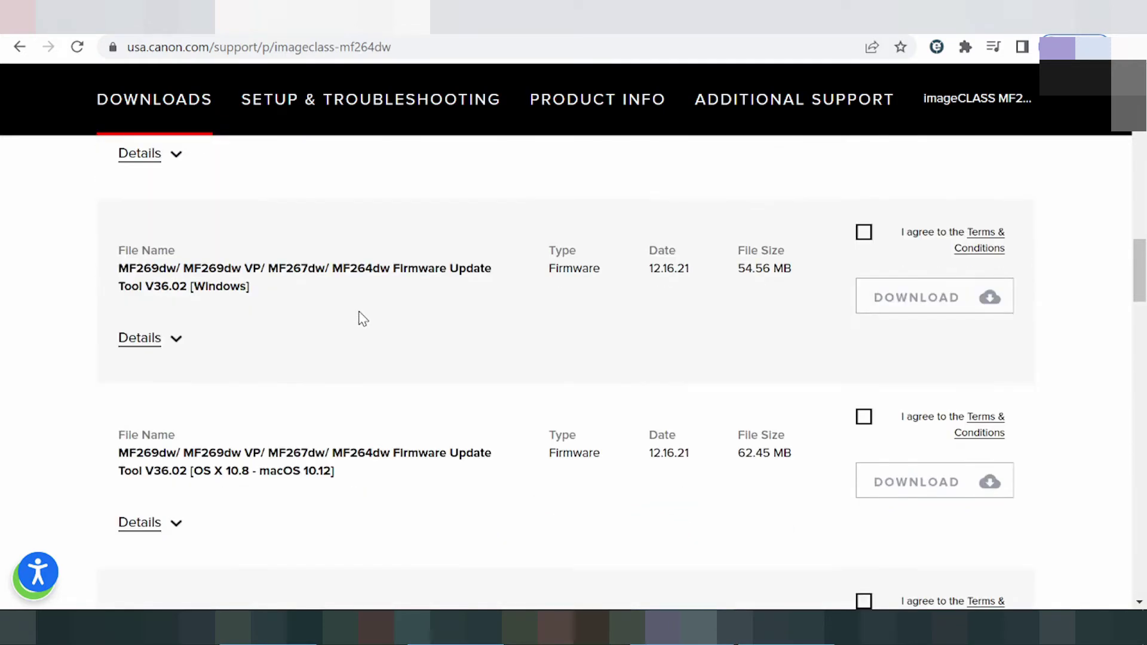
pyautogui.scroll(-3, 402, 351)
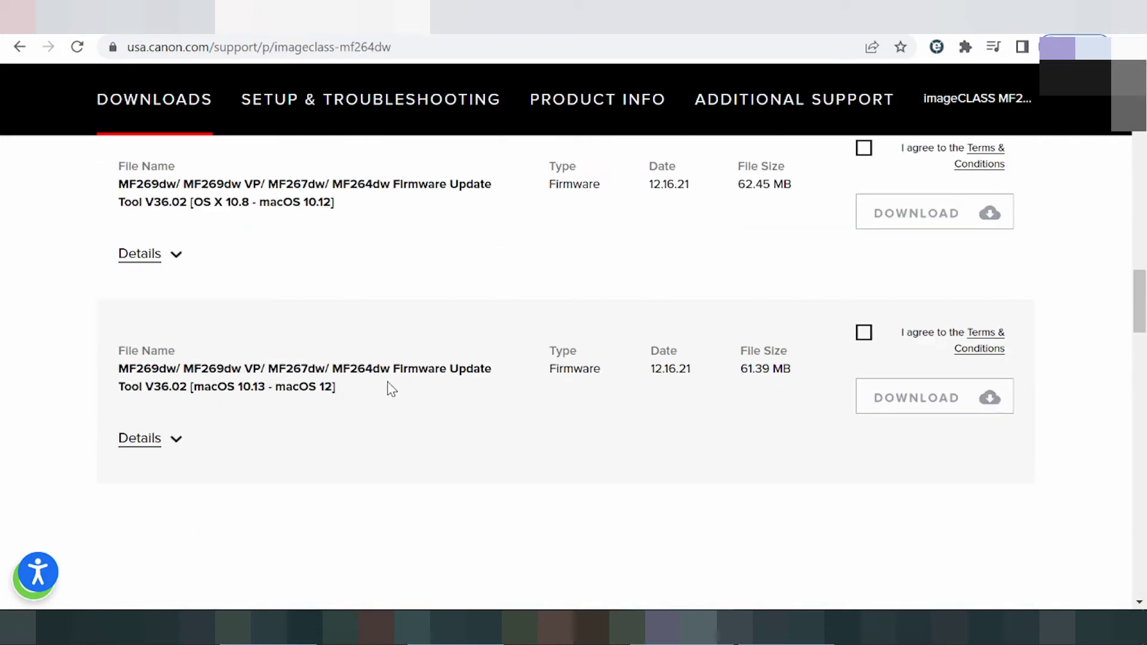
pyautogui.scroll(10, 389, 387)
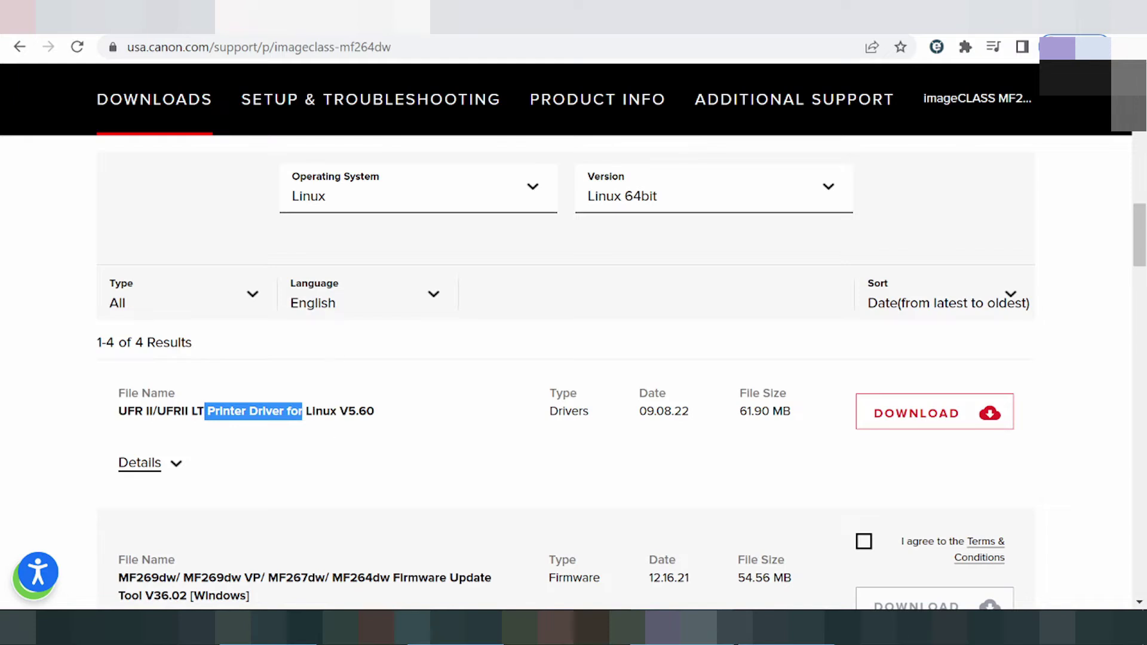
# Download the UFR II/UFRII LT Printer Driver for Linux V5.60 and close the help notice.
pyautogui.click(900, 426)
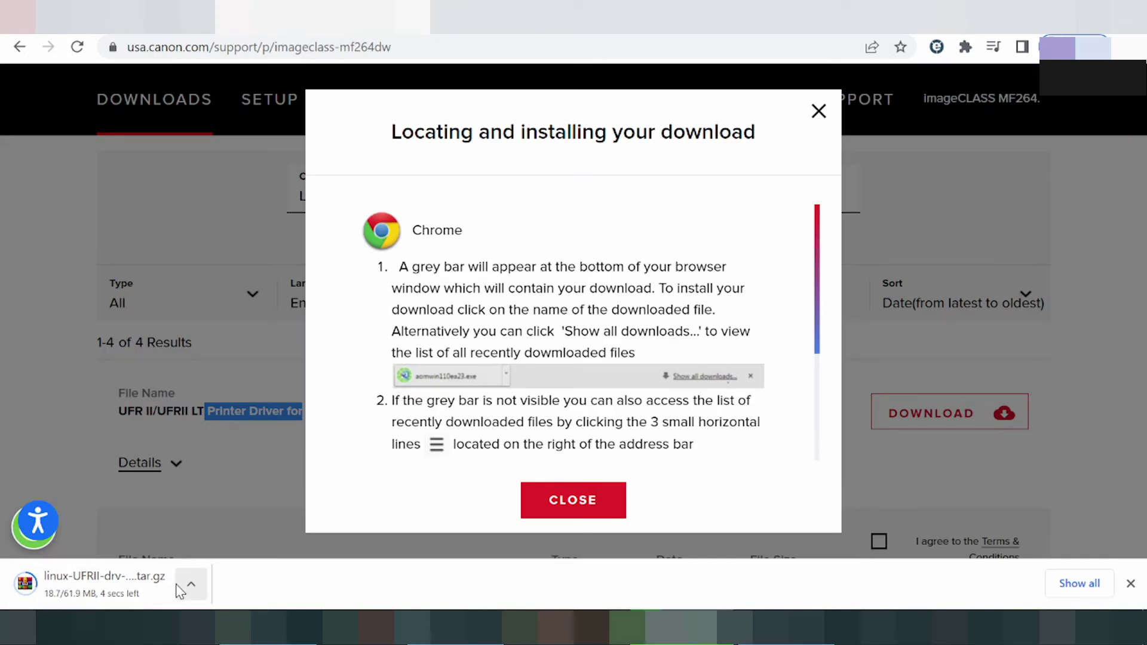
pyautogui.click(78, 485)
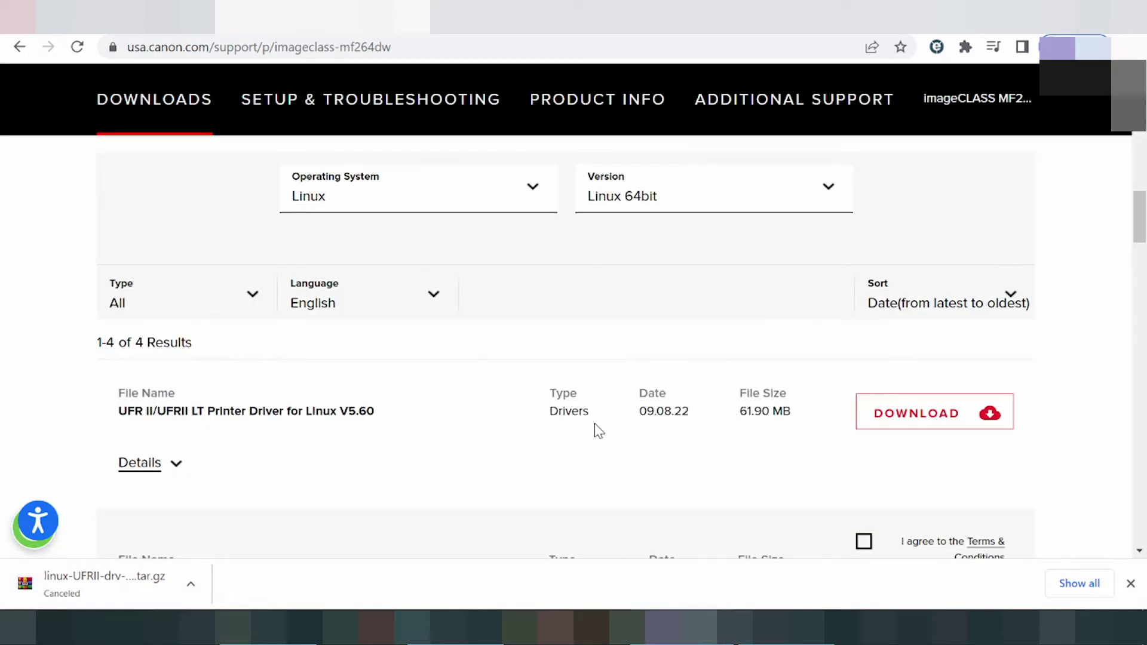
pyautogui.scroll(3, 589, 431)
pyautogui.scroll(-1, 579, 431)
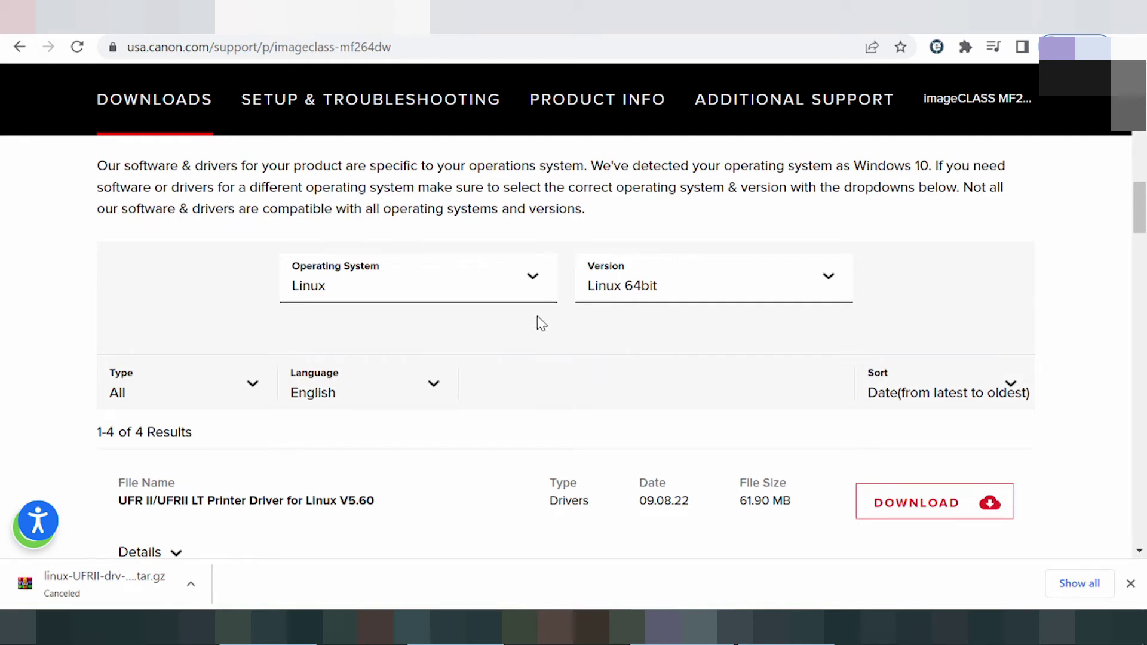
# Set the Operating System filter to Windows and the Version to Windows 11.
pyautogui.click(531, 278)
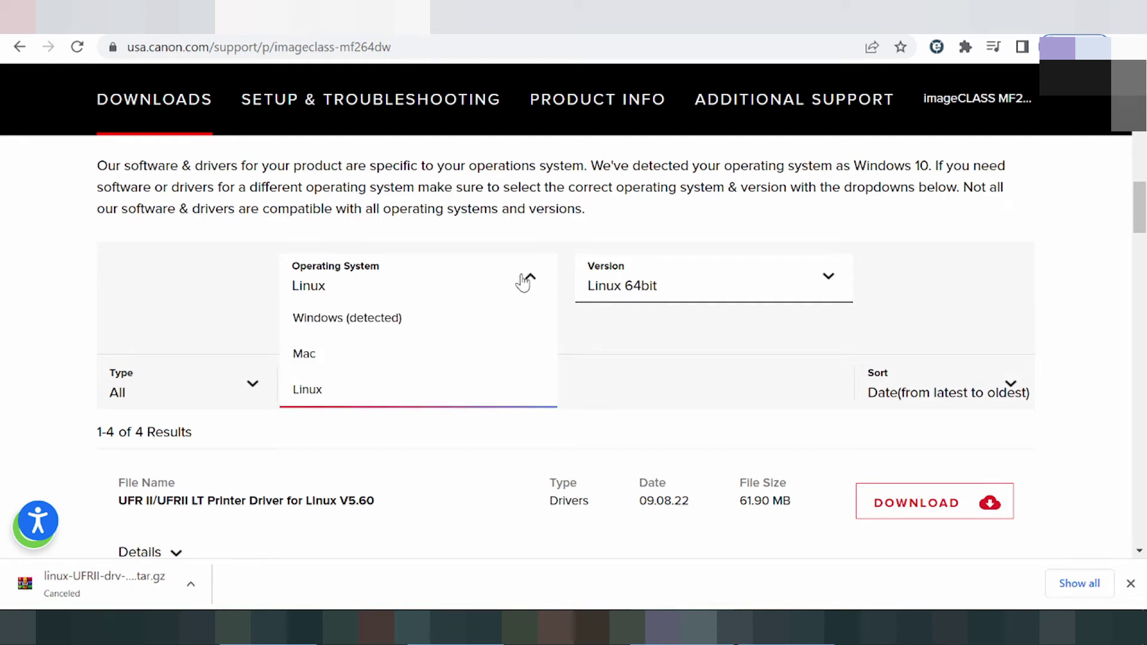
pyautogui.click(319, 319)
pyautogui.click(673, 285)
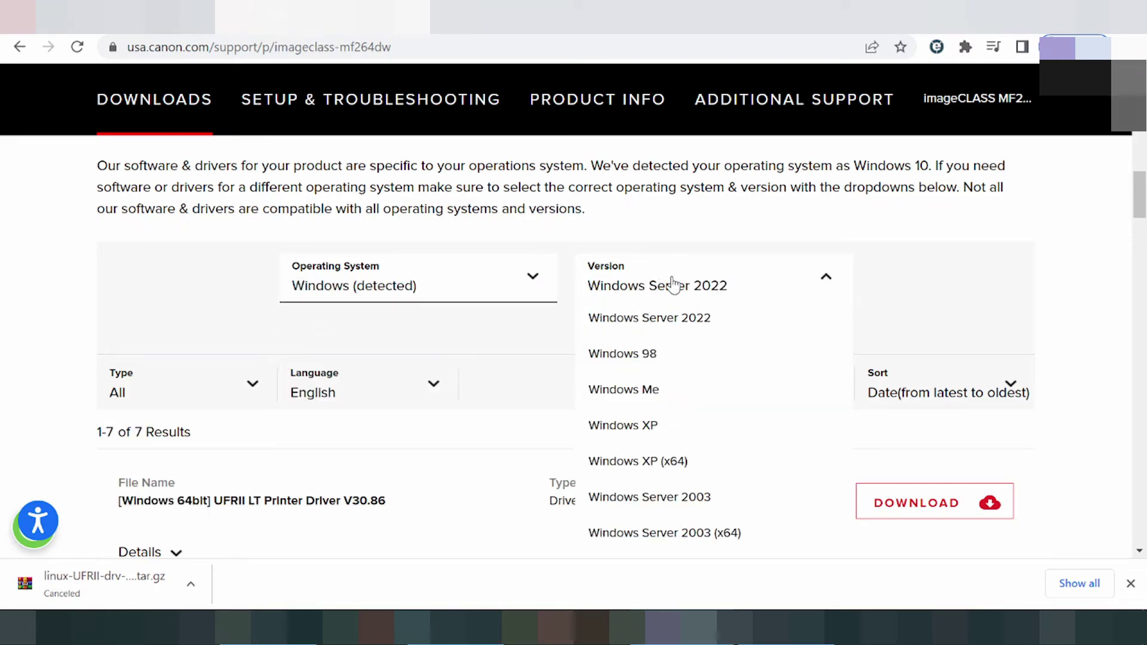
pyautogui.scroll(-1, 674, 353)
pyautogui.scroll(-5, 677, 345)
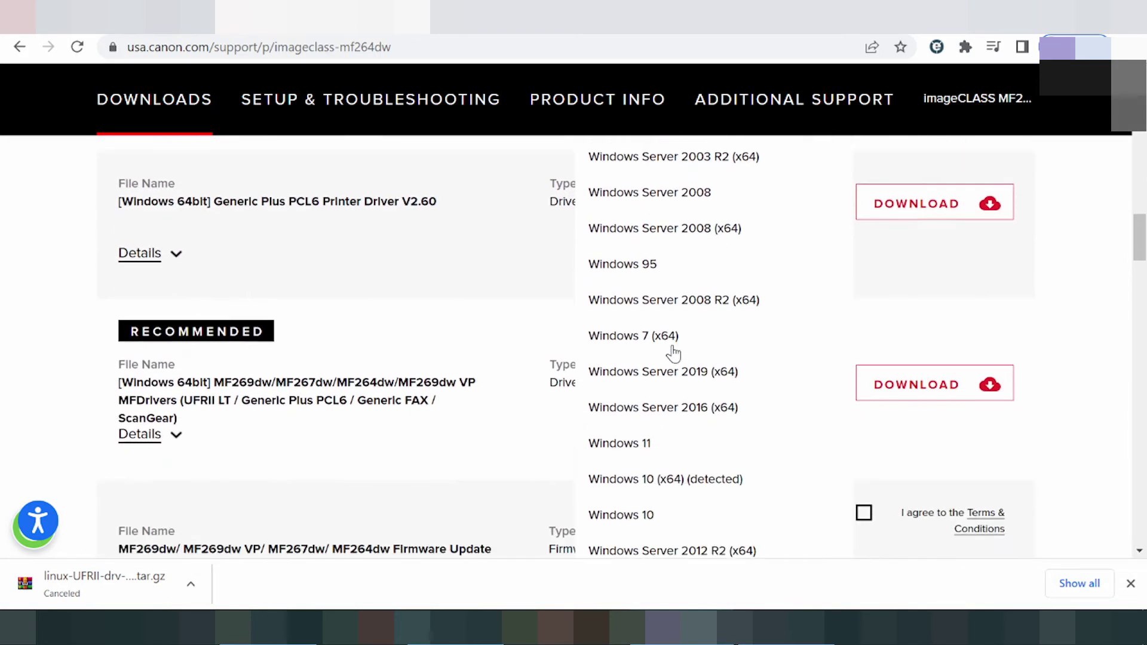
pyautogui.scroll(-2, 674, 355)
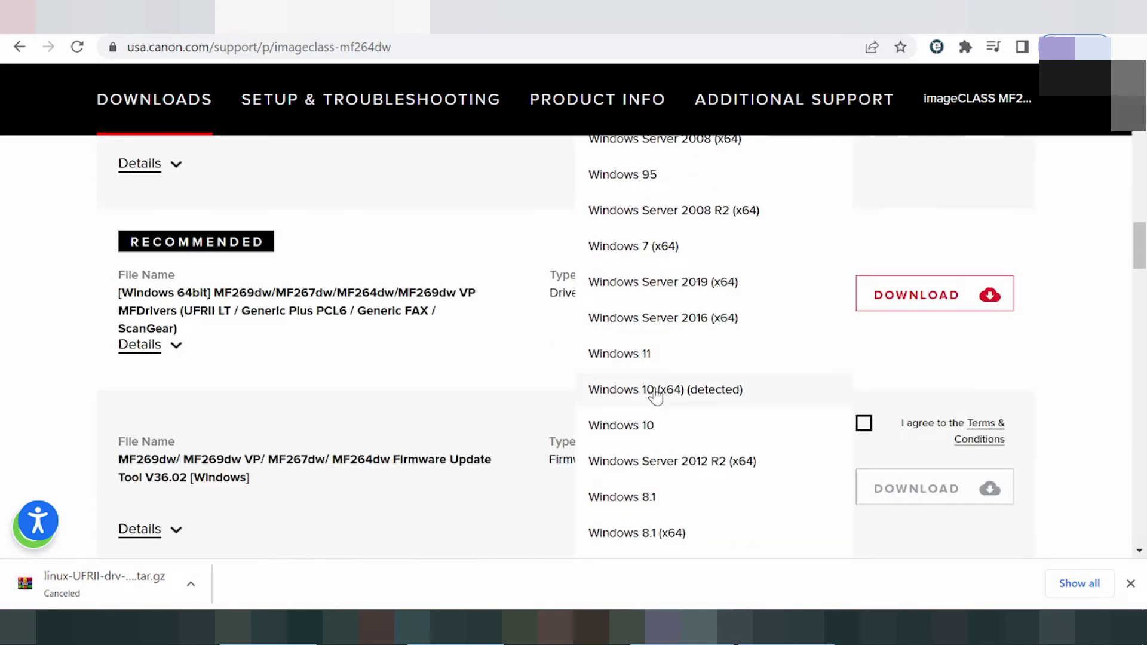
pyautogui.scroll(-2, 657, 391)
pyautogui.scroll(-2, 657, 401)
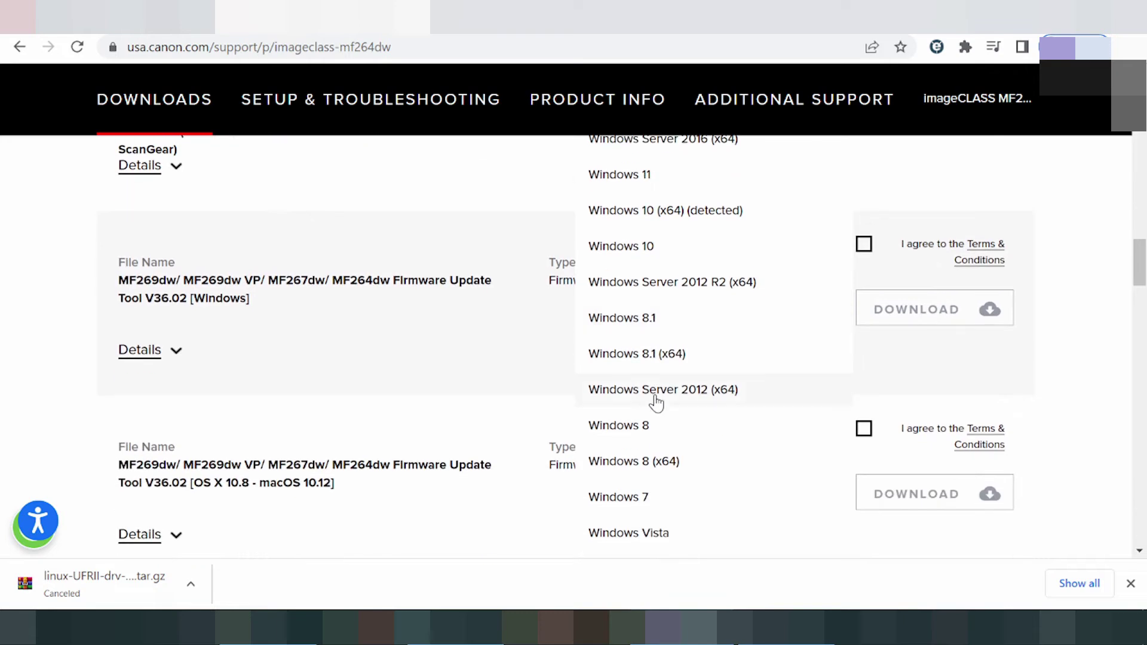
pyautogui.scroll(-1, 650, 412)
pyautogui.scroll(2, 664, 409)
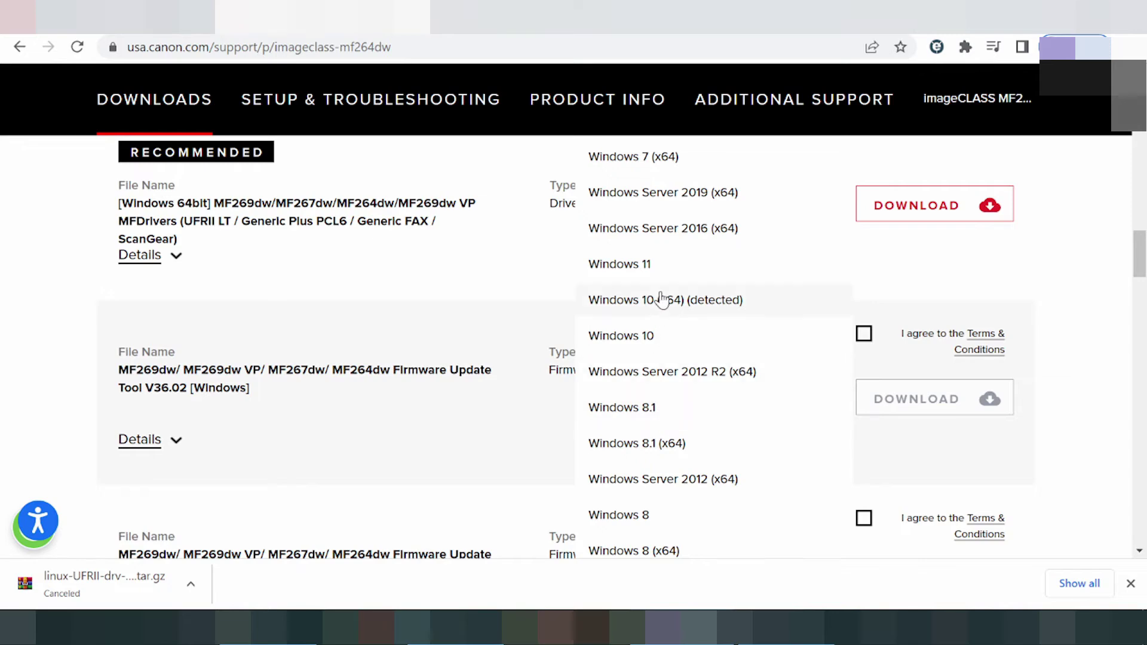
pyautogui.click(636, 268)
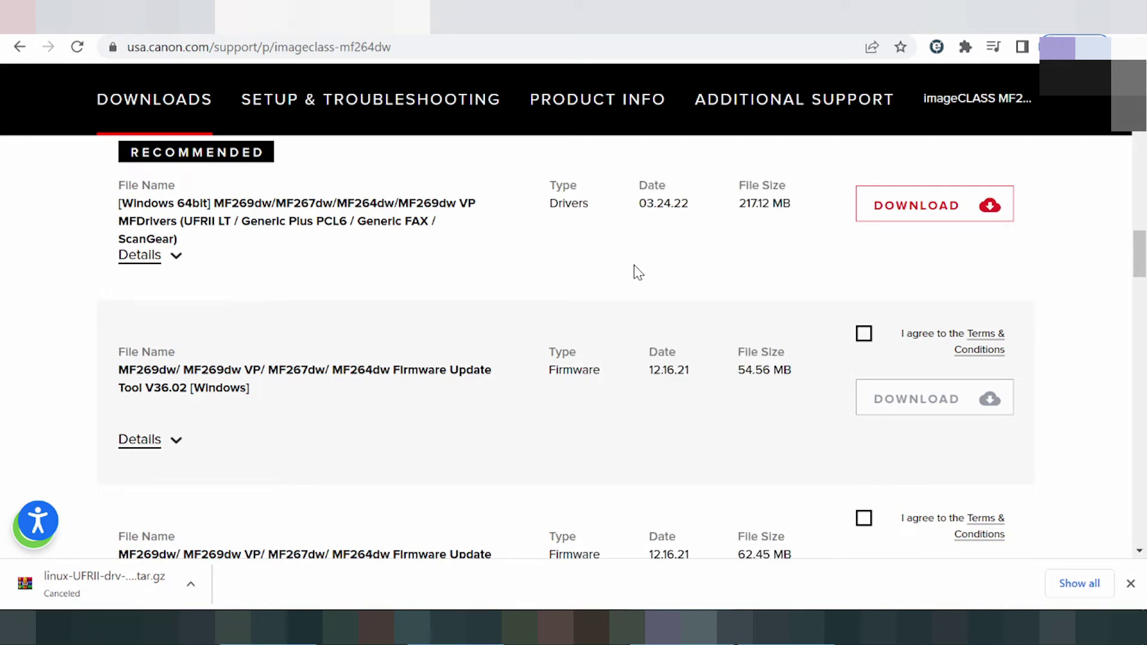
pyautogui.scroll(3, 661, 320)
pyautogui.scroll(6, 663, 320)
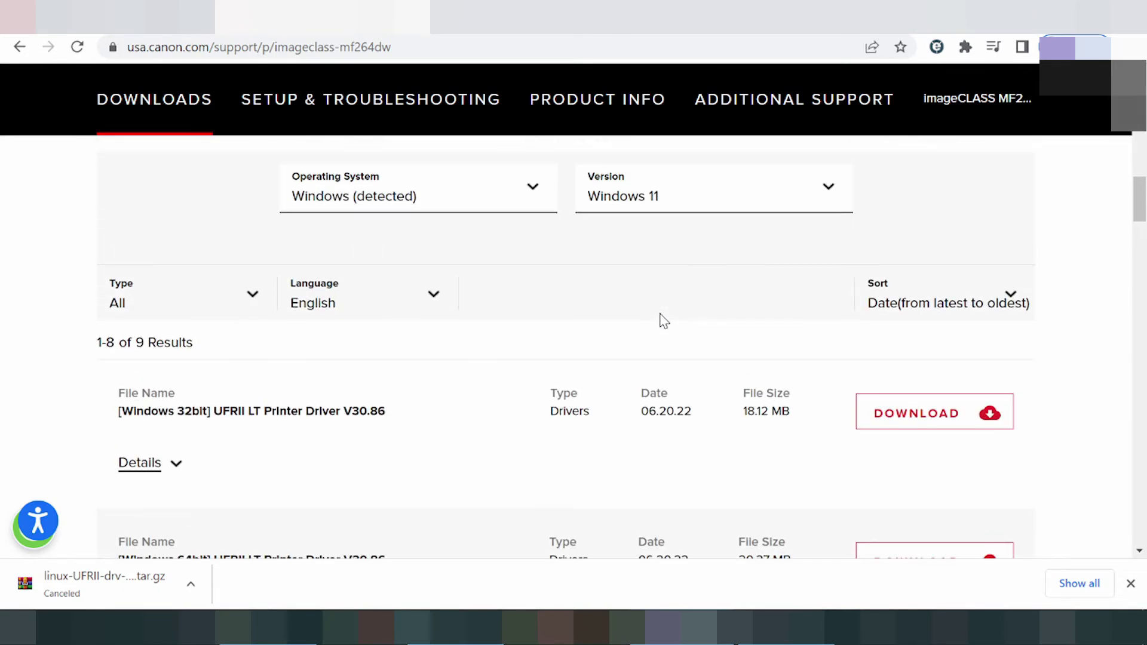
pyautogui.scroll(-3, 643, 320)
pyautogui.scroll(2, 643, 321)
pyautogui.moveTo(279, 321); pyautogui.dragTo(329, 322)
pyautogui.scroll(-3, 334, 324)
pyautogui.moveTo(280, 291); pyautogui.dragTo(319, 291)
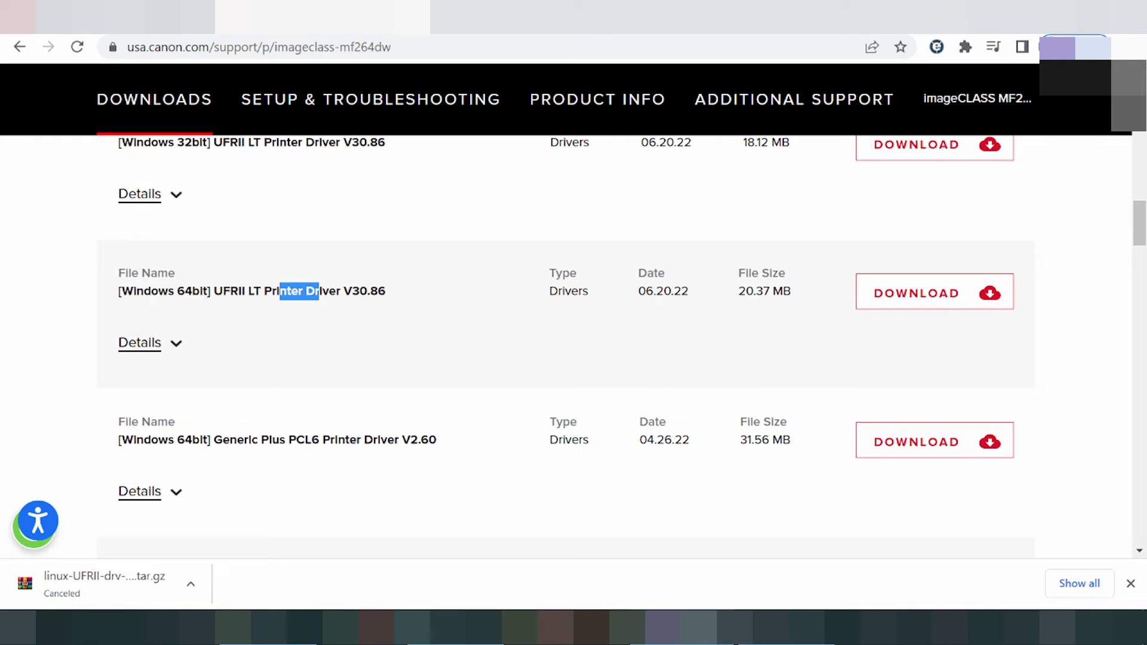
pyautogui.scroll(-5, 386, 302)
pyautogui.scroll(-2, 314, 379)
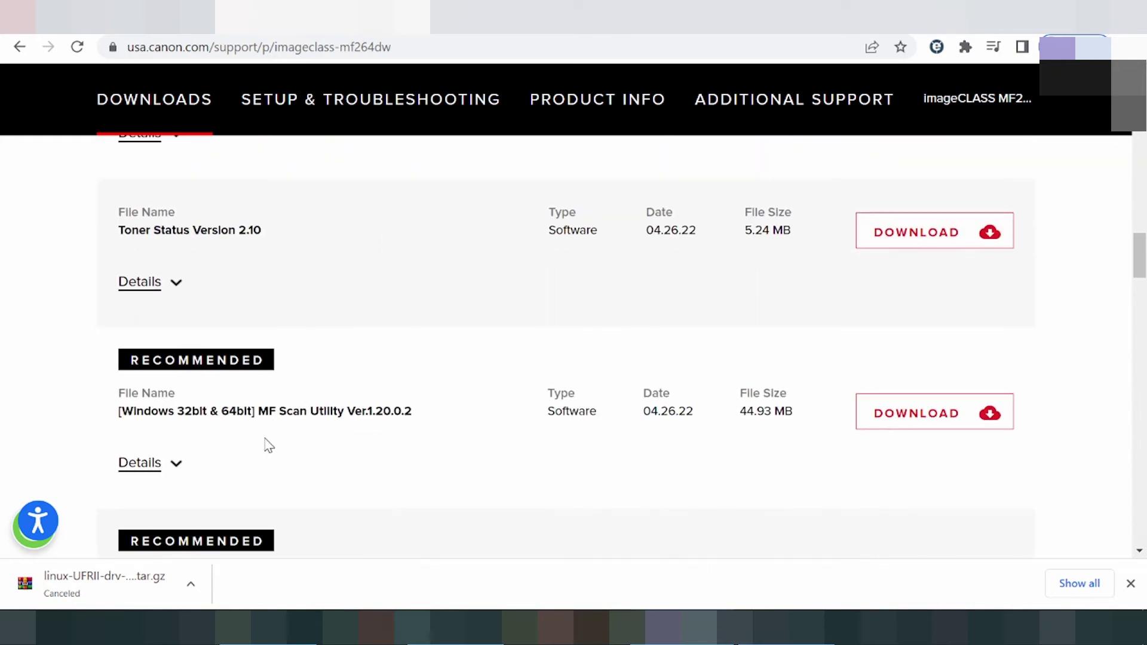
pyautogui.scroll(-2, 270, 438)
pyautogui.moveTo(276, 321); pyautogui.dragTo(338, 322)
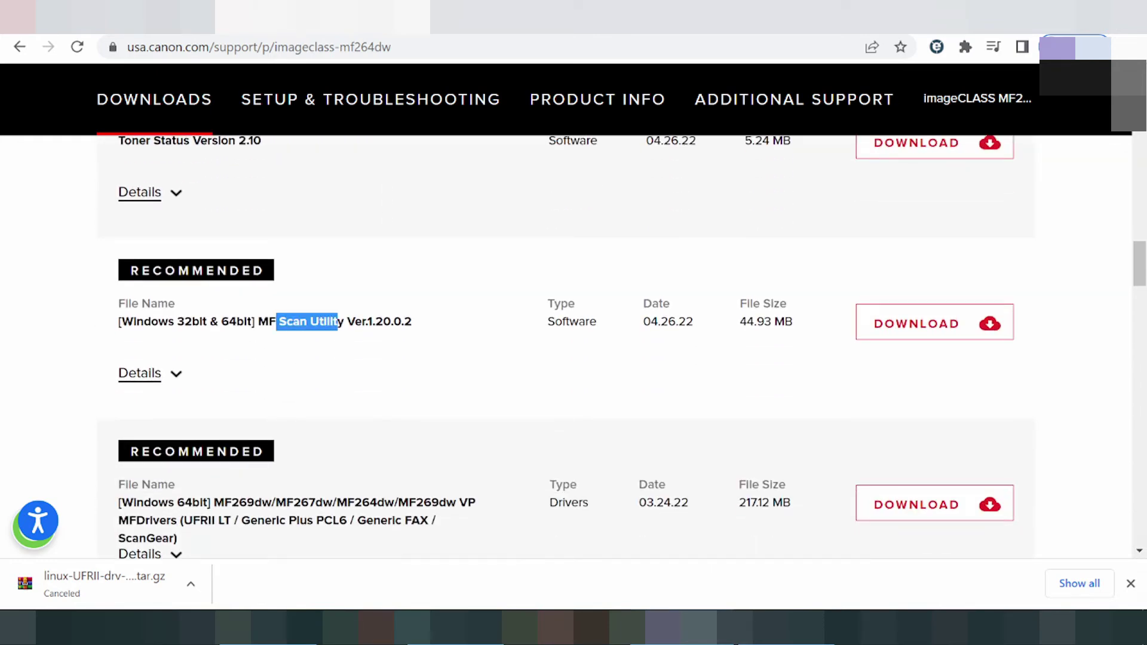
pyautogui.scroll(-2, 374, 322)
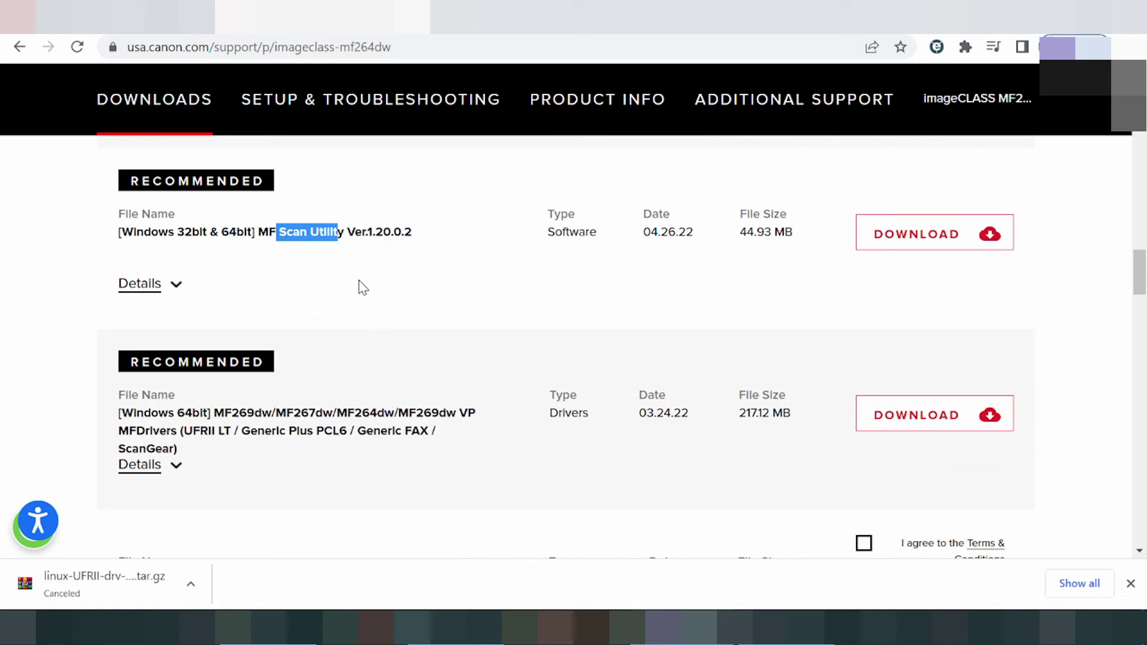
pyautogui.moveTo(381, 431); pyautogui.dragTo(411, 431)
pyautogui.scroll(15, 466, 412)
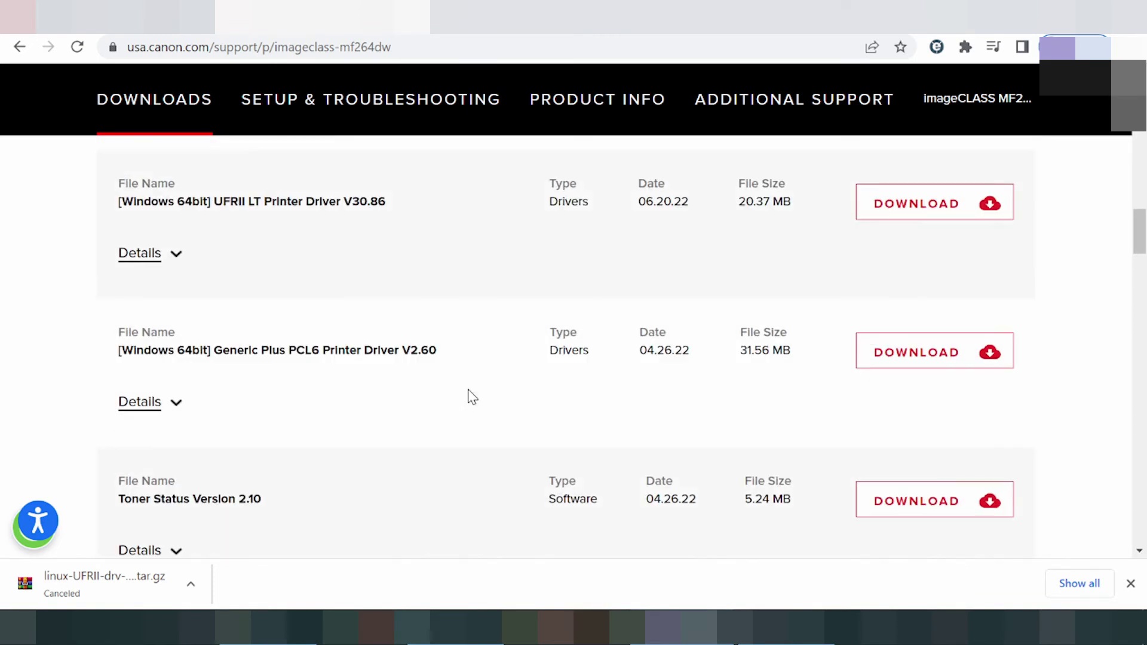
pyautogui.scroll(-3, 469, 337)
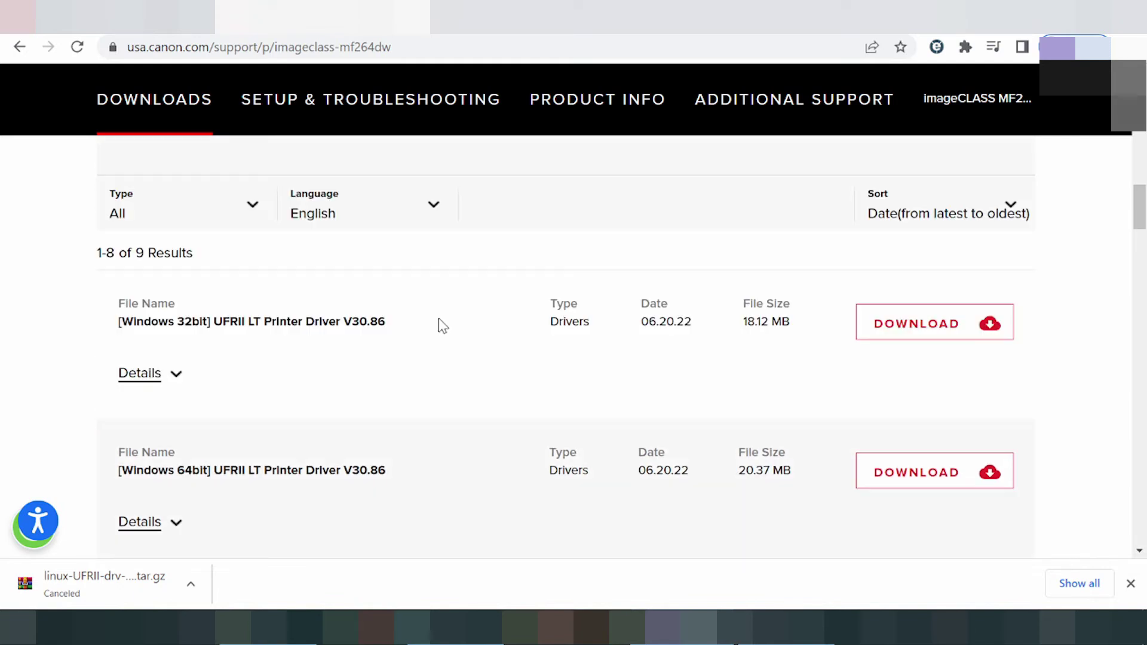
pyautogui.moveTo(272, 321); pyautogui.dragTo(291, 322)
# Expand the Windows 32bit UFRII LT V30.86 details and download UFRIILT_Driver_V3086_32_03.exe.
pyautogui.click(173, 375)
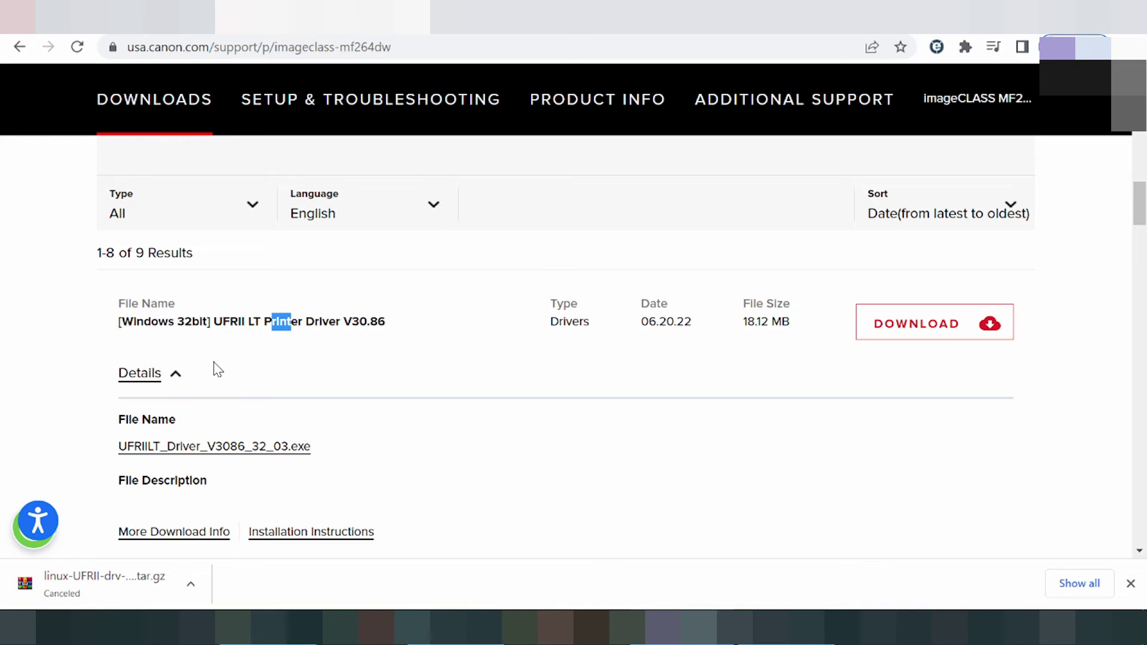
pyautogui.scroll(-3, 217, 370)
pyautogui.scroll(5, 286, 395)
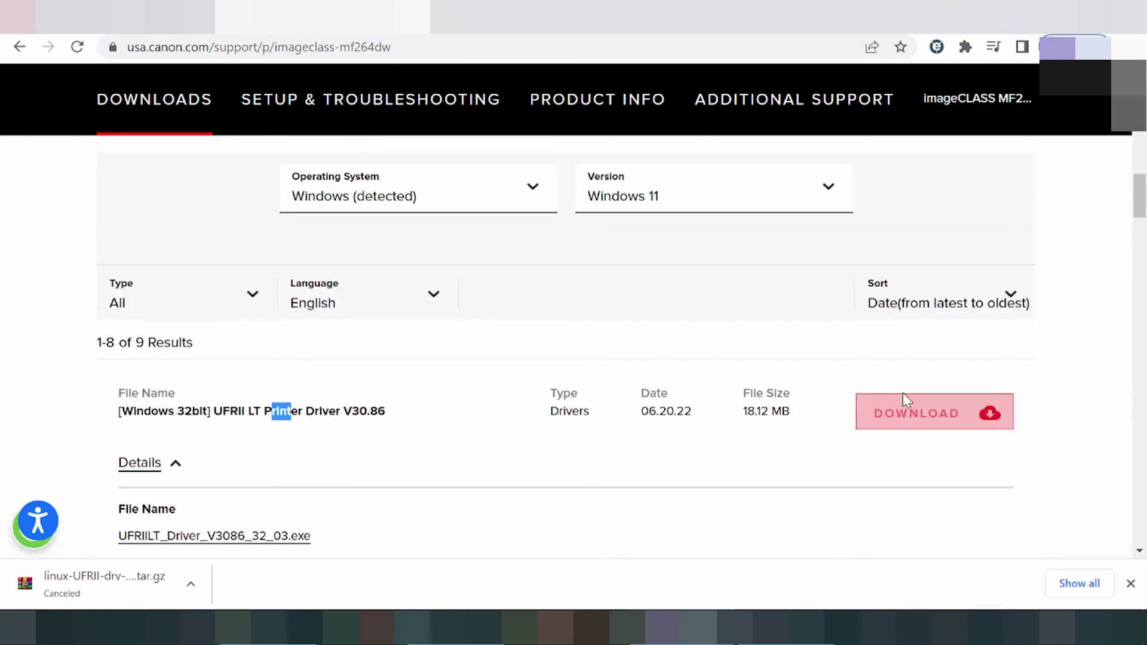
pyautogui.click(940, 414)
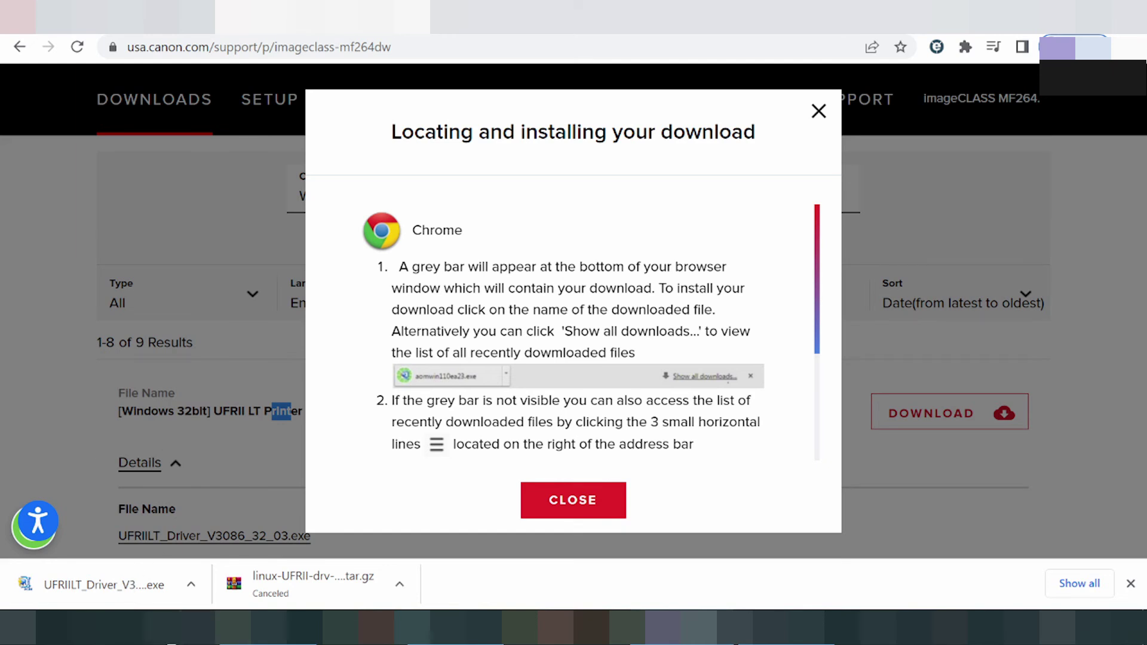
# Close the download-help dialog and dismiss the downloaded driver file's options menu.
pyautogui.click(59, 407)
pyautogui.click(190, 587)
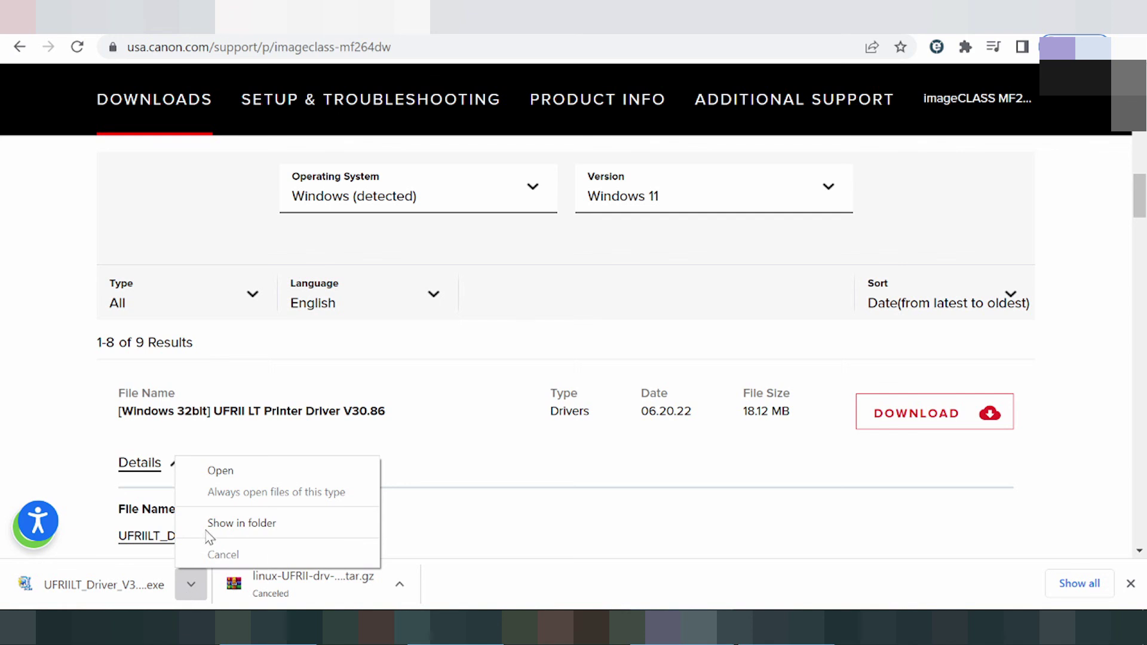
pyautogui.click(56, 438)
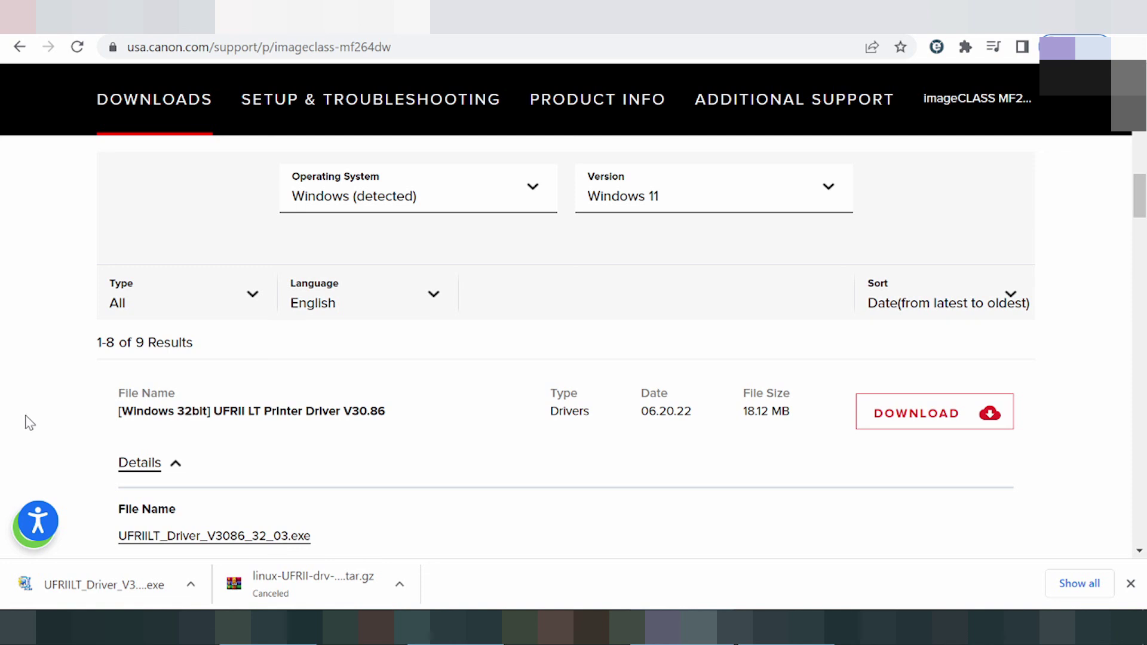